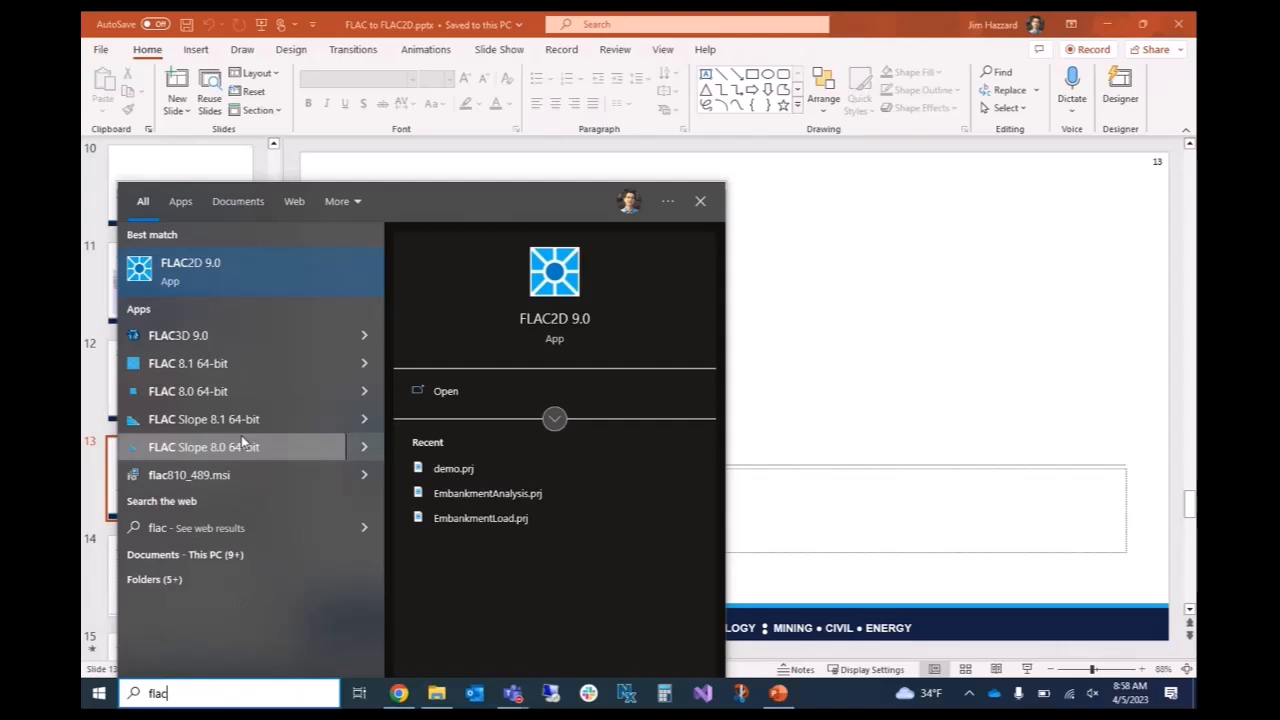
Launch FLAC 8.1 64-bit, reopening the last project, and restore its landslide1.sav state.
left_click(214, 363)
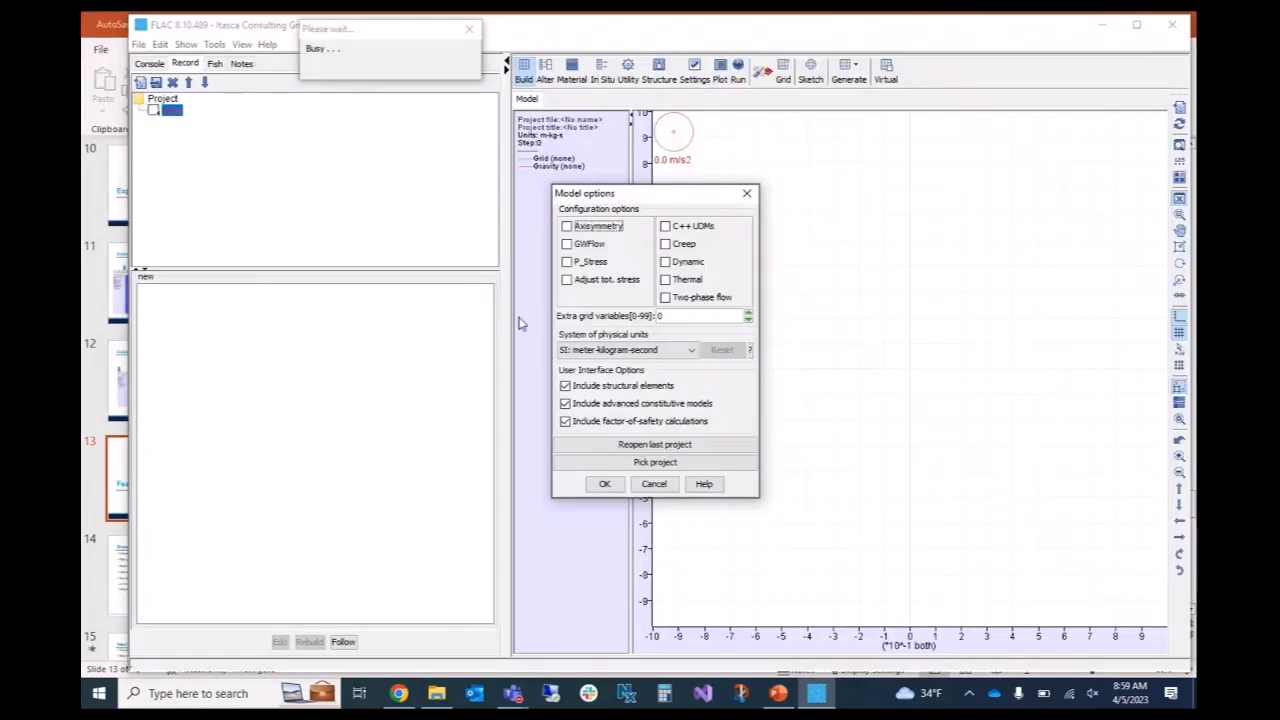
left_click(620, 448)
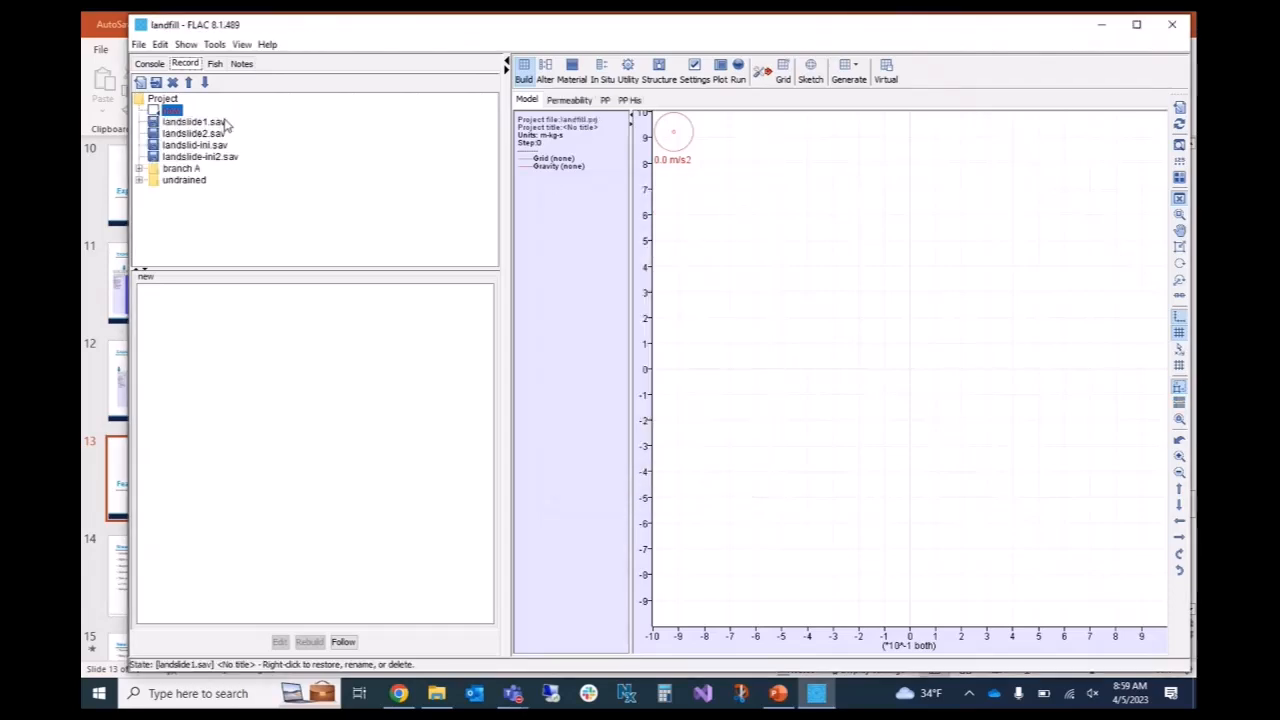
left_click(206, 123)
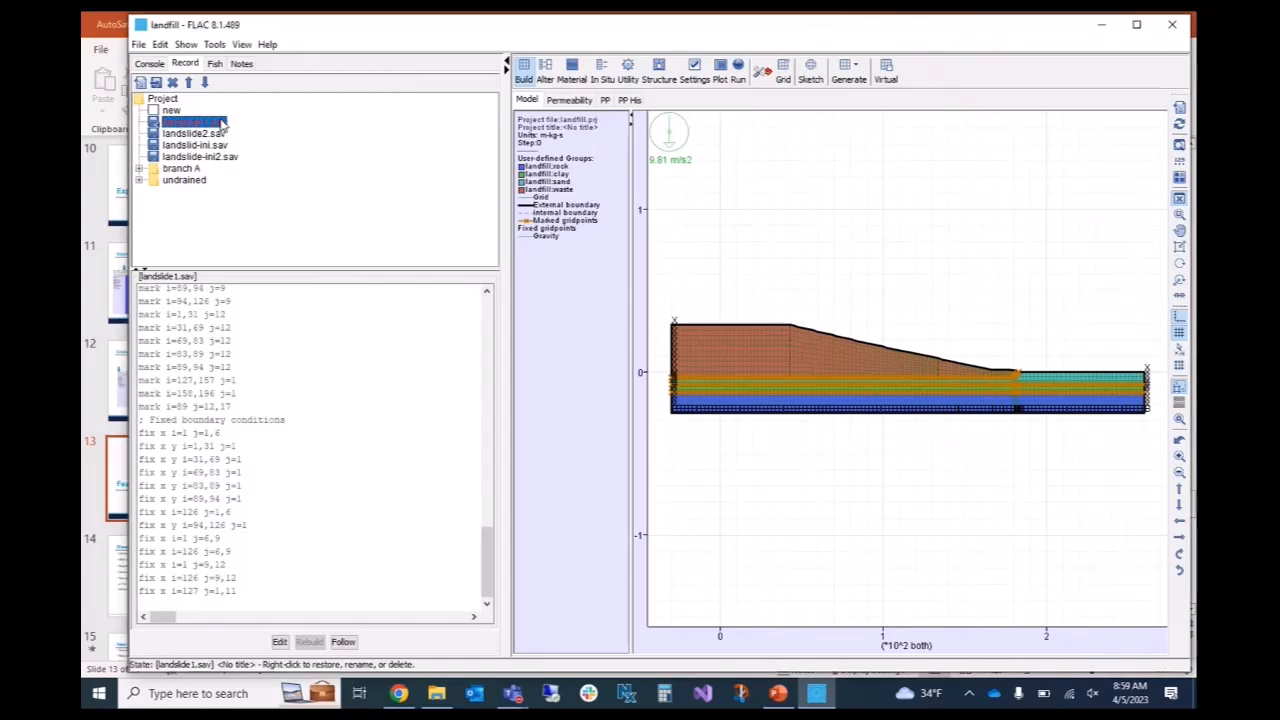
scroll(785, 242, "down", 1)
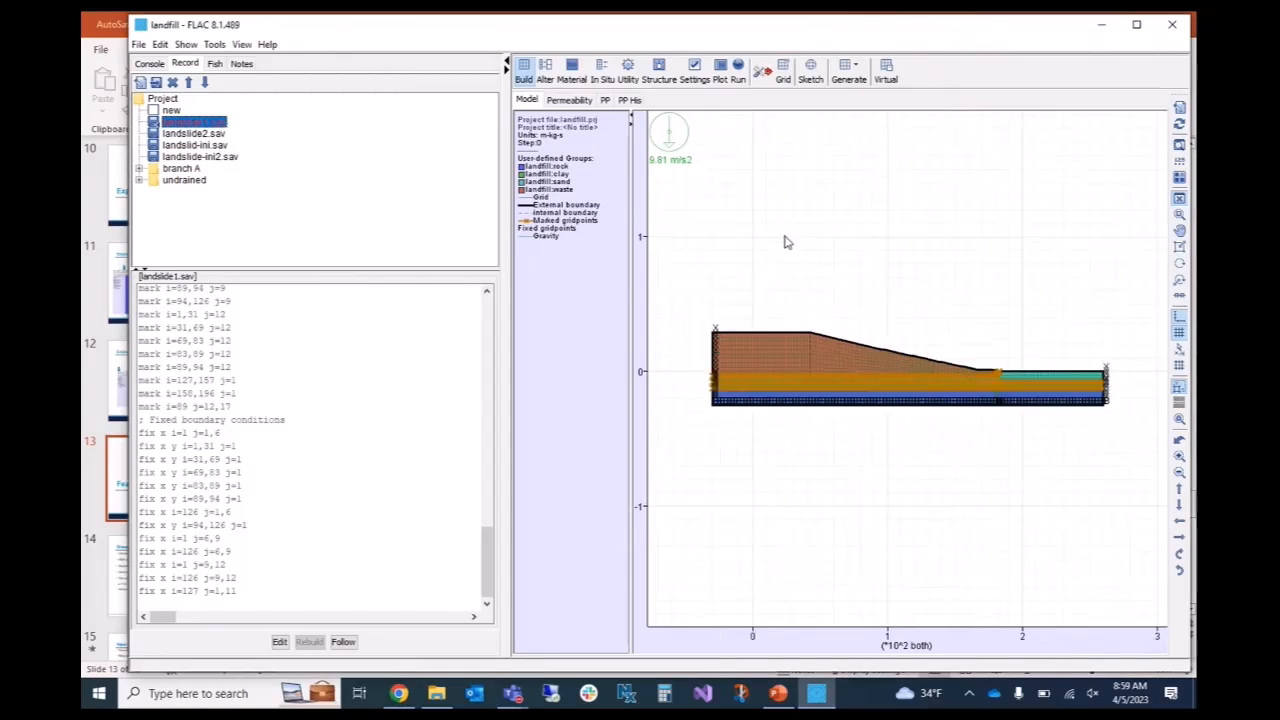
scroll(785, 242, "up", 2)
scroll(785, 242, "down", 2)
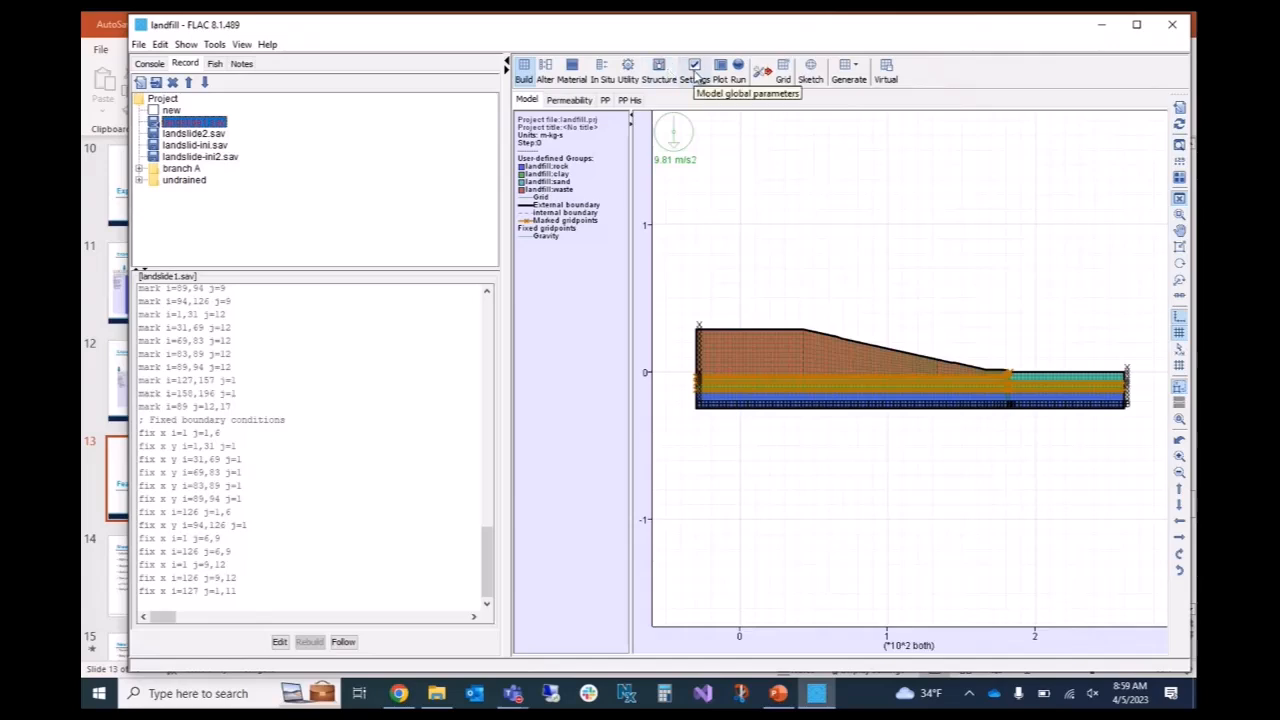
Export the landfill mesh to FLAC2D with overlapping gridpoints merged and the output file autonamed.
left_click(627, 70)
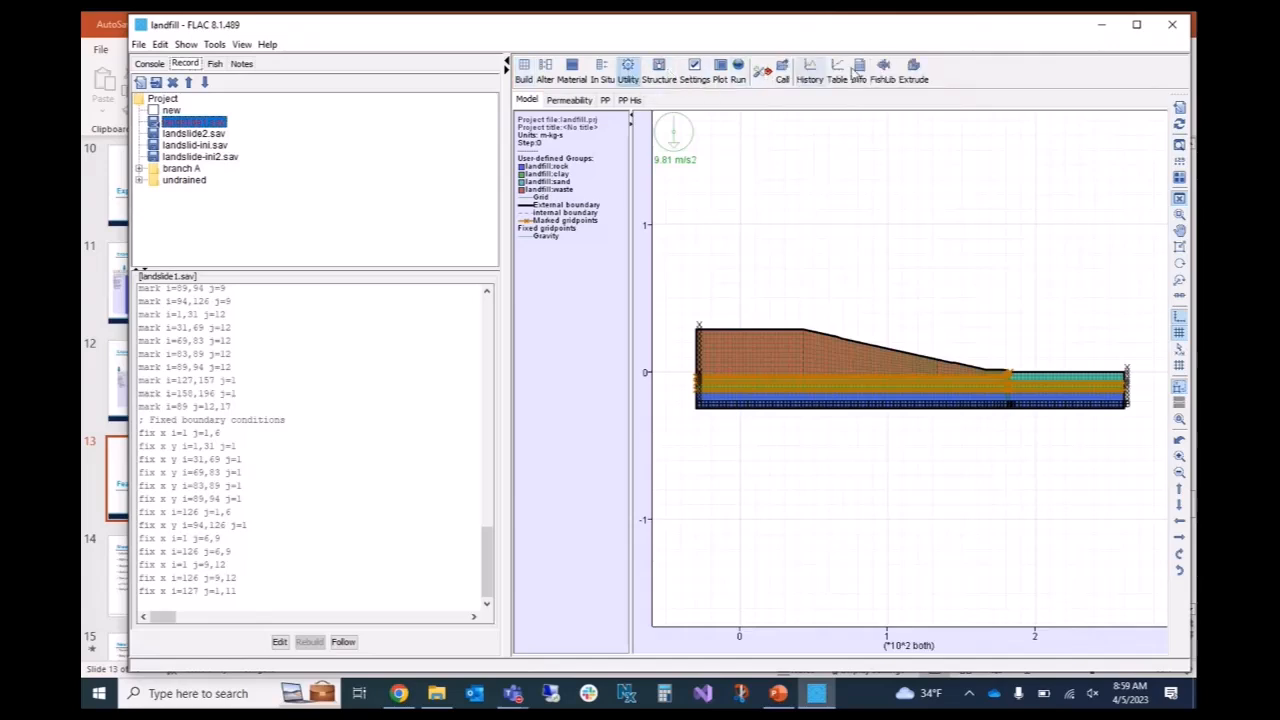
left_click(913, 70)
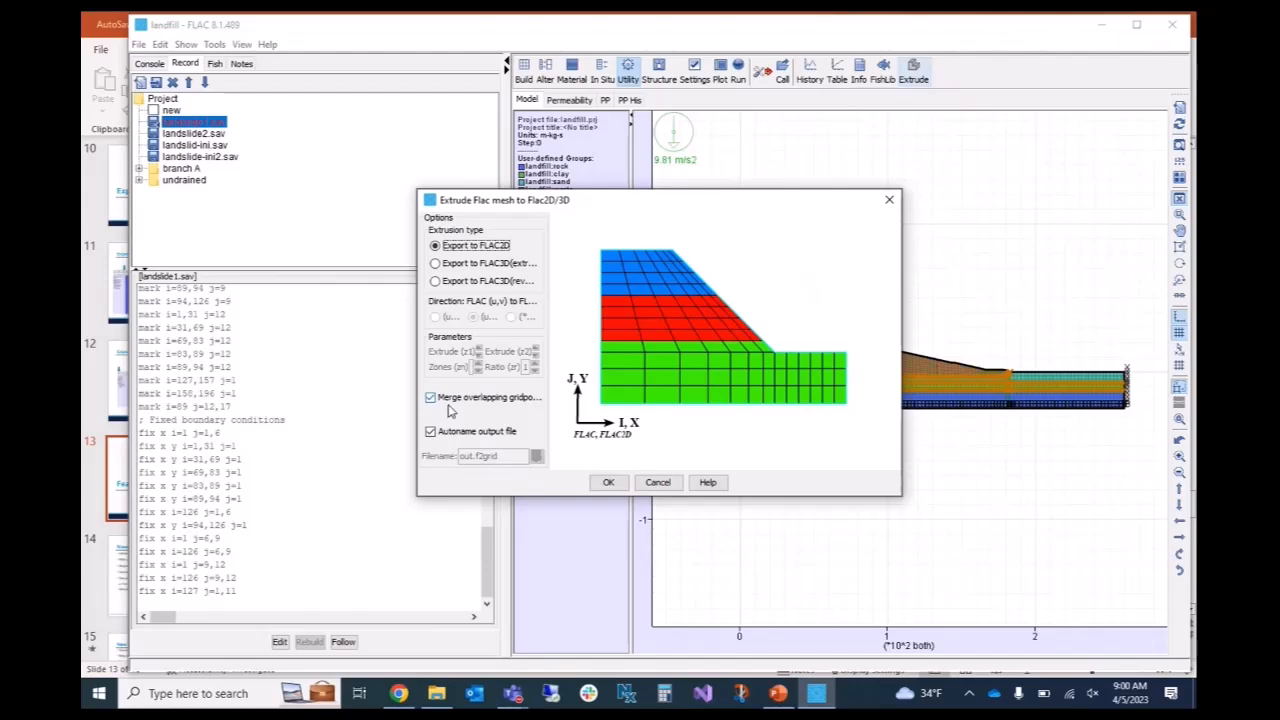
left_click(607, 481)
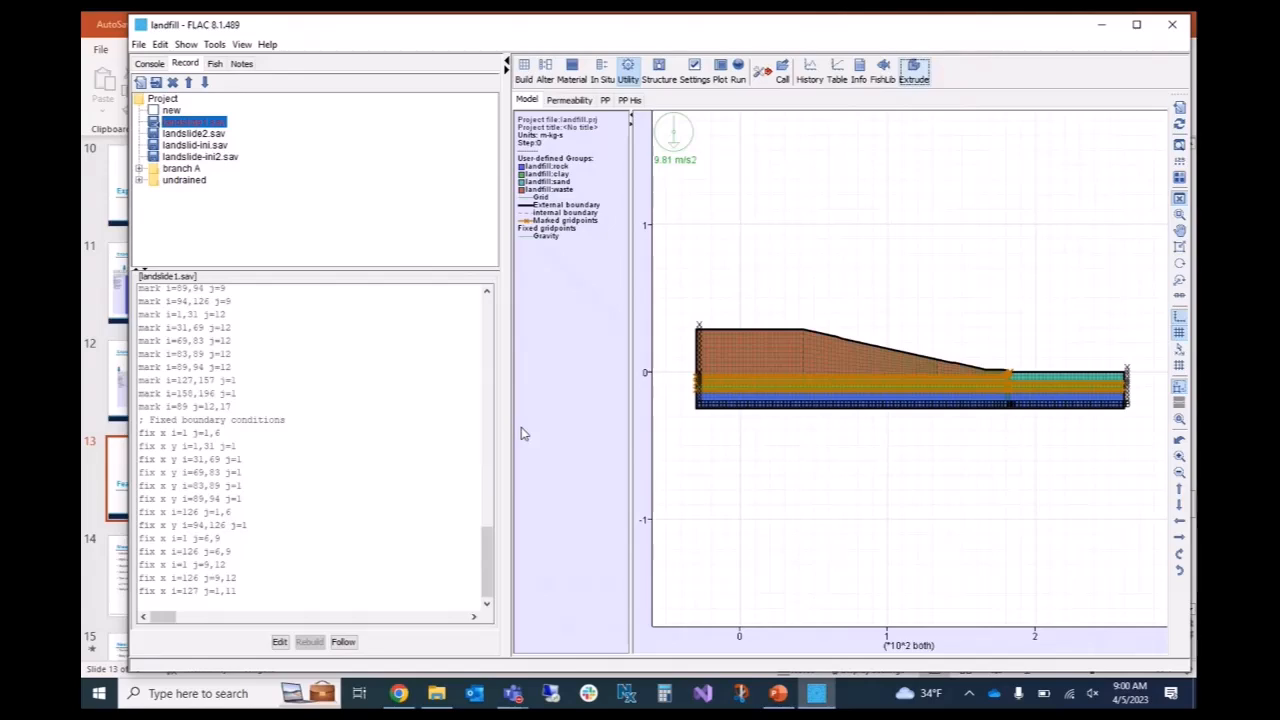
Launch FLAC2D 9.0 and start it without a project.
left_click(779, 693)
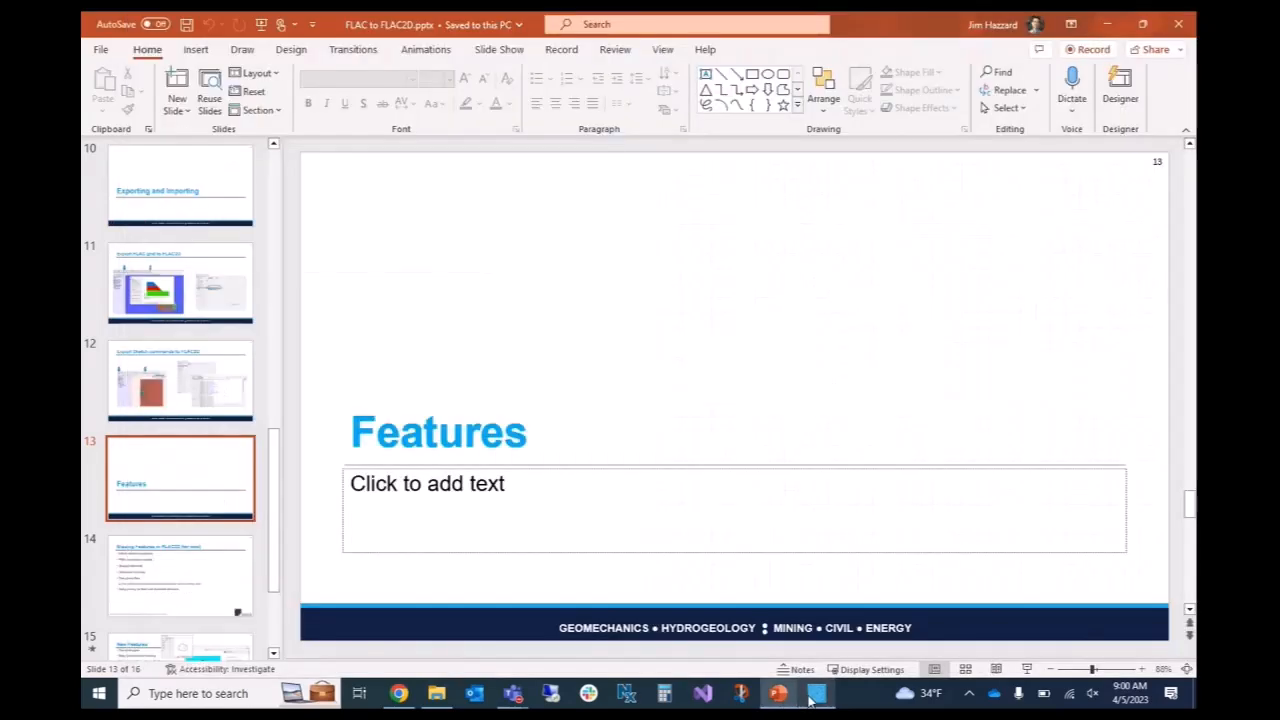
left_click(816, 693)
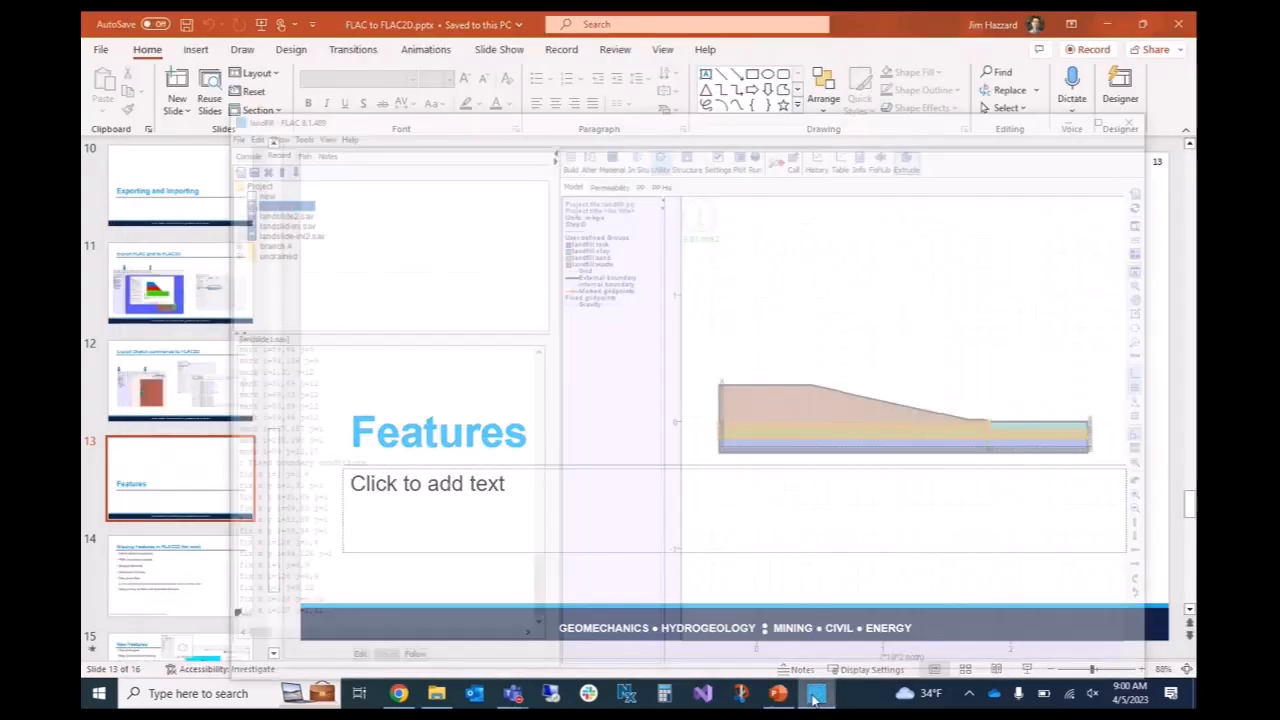
left_click(249, 695)
type("flac")
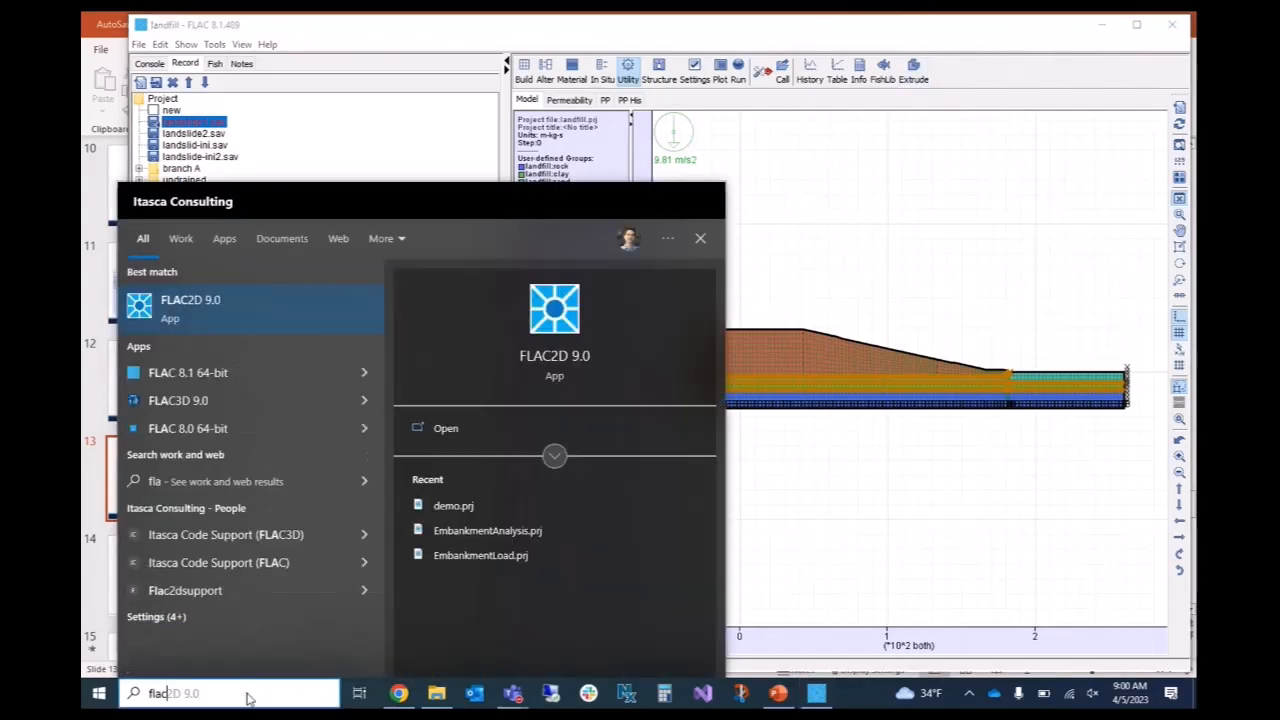
left_click(164, 320)
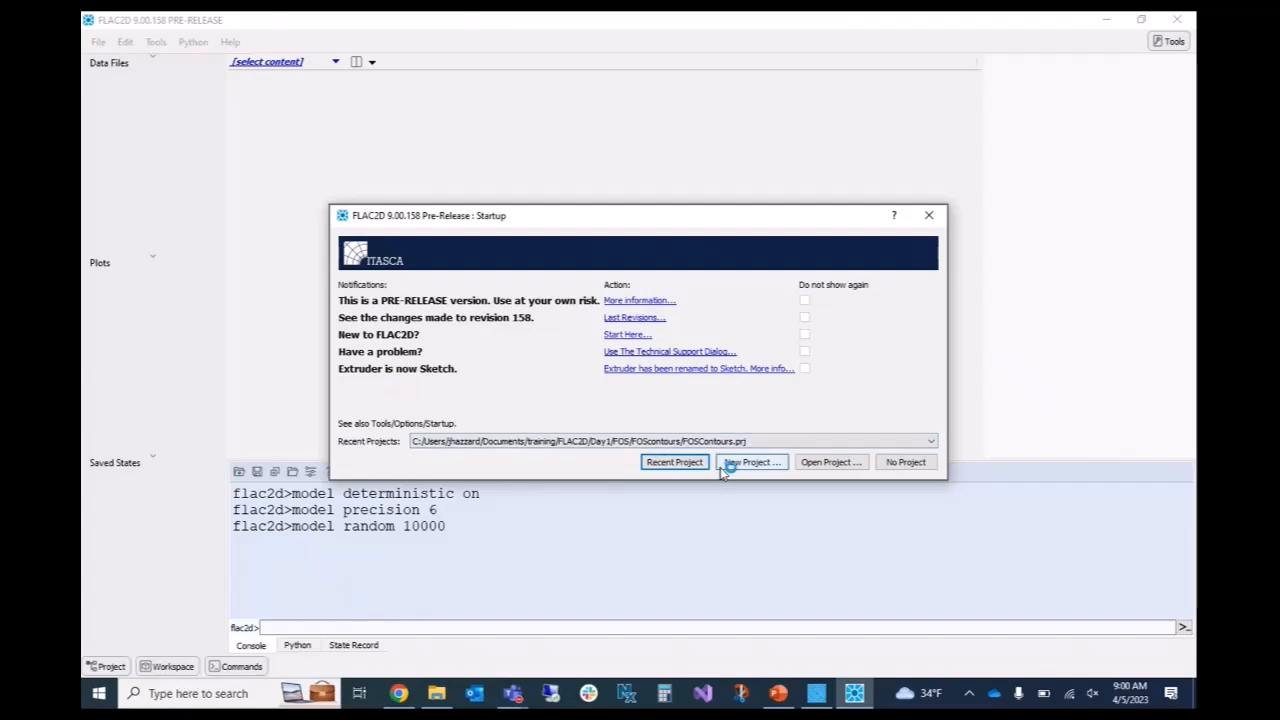
left_click(905, 462)
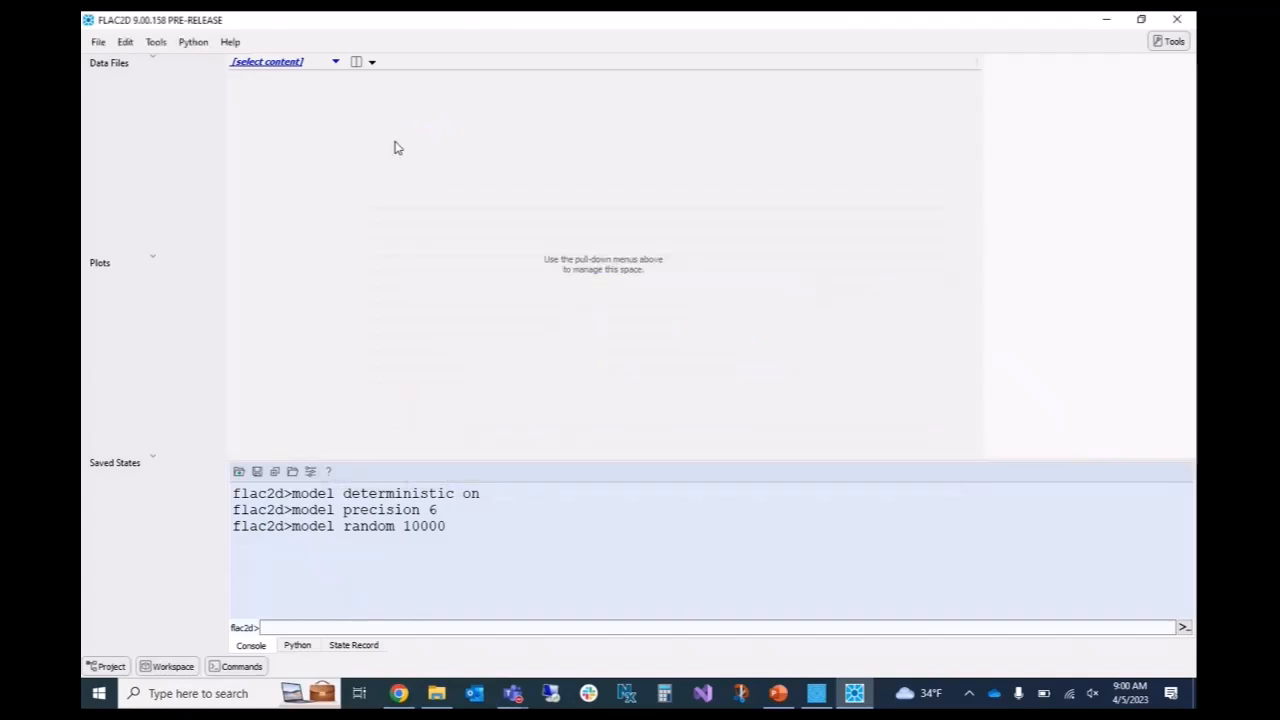
Begin a grid import from FLAC2D and browse from My Projects up to the Documents folder.
left_click(97, 42)
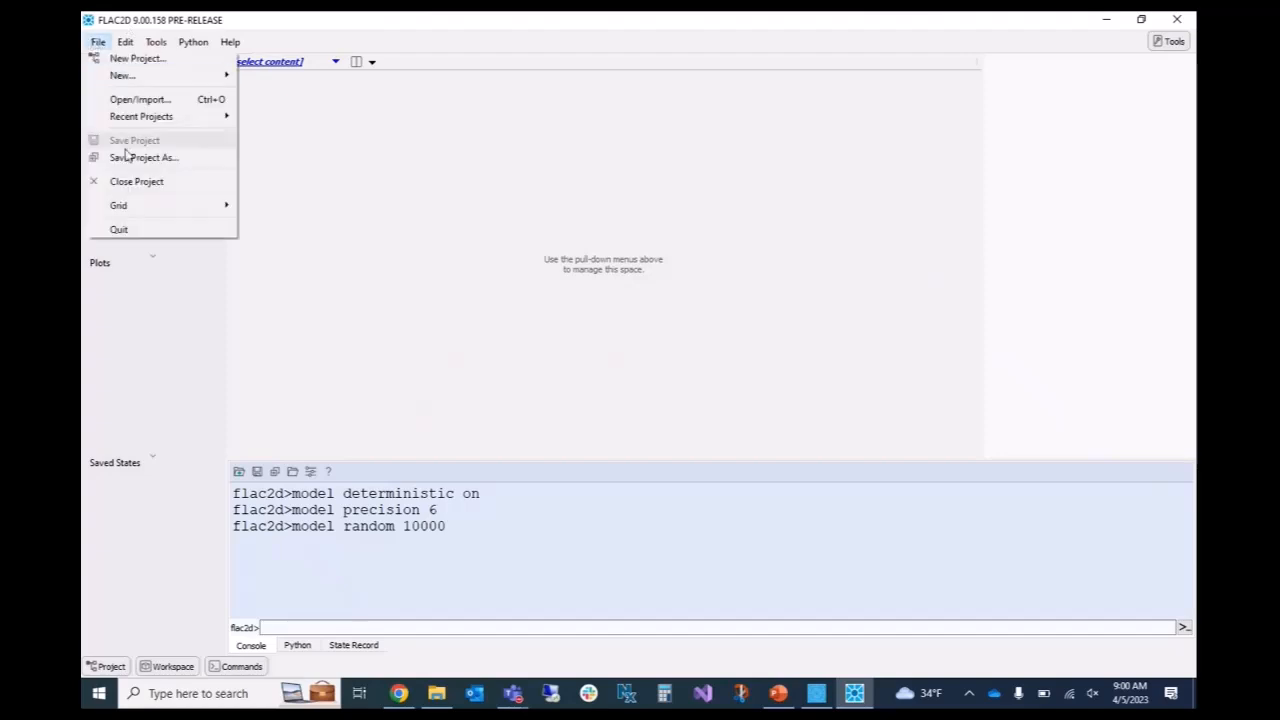
mouse_move(143, 205)
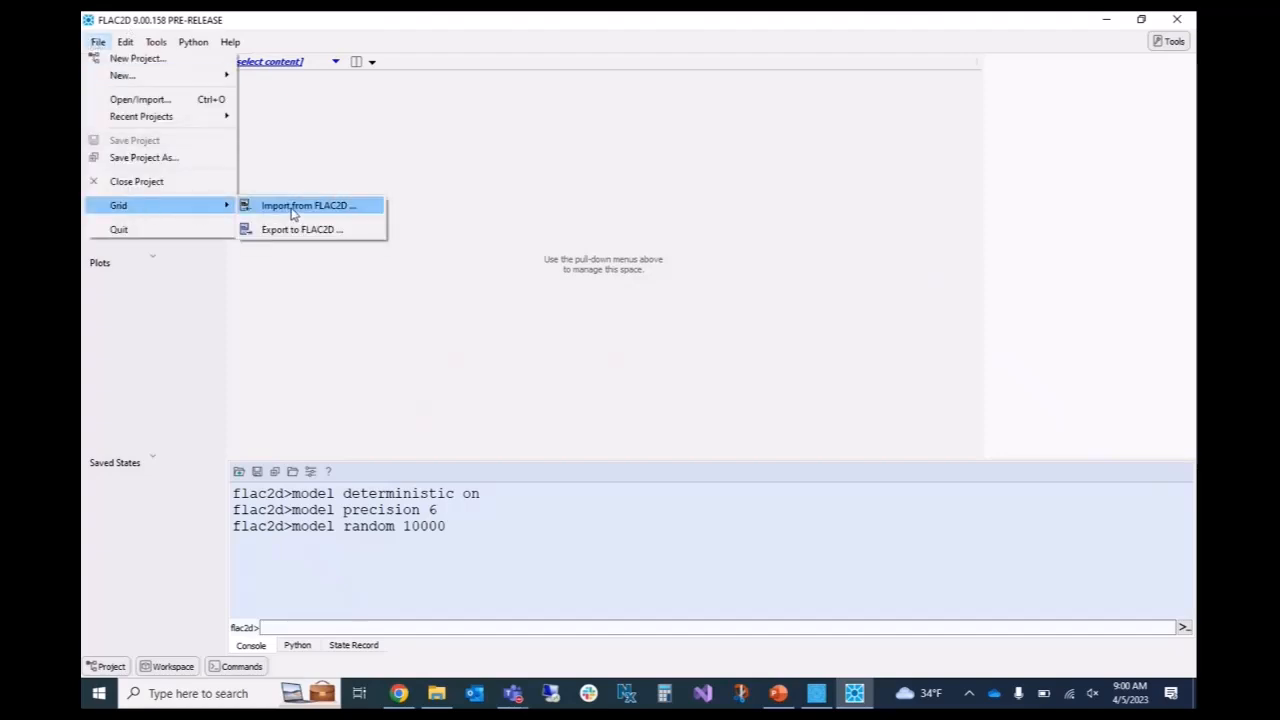
left_click(293, 207)
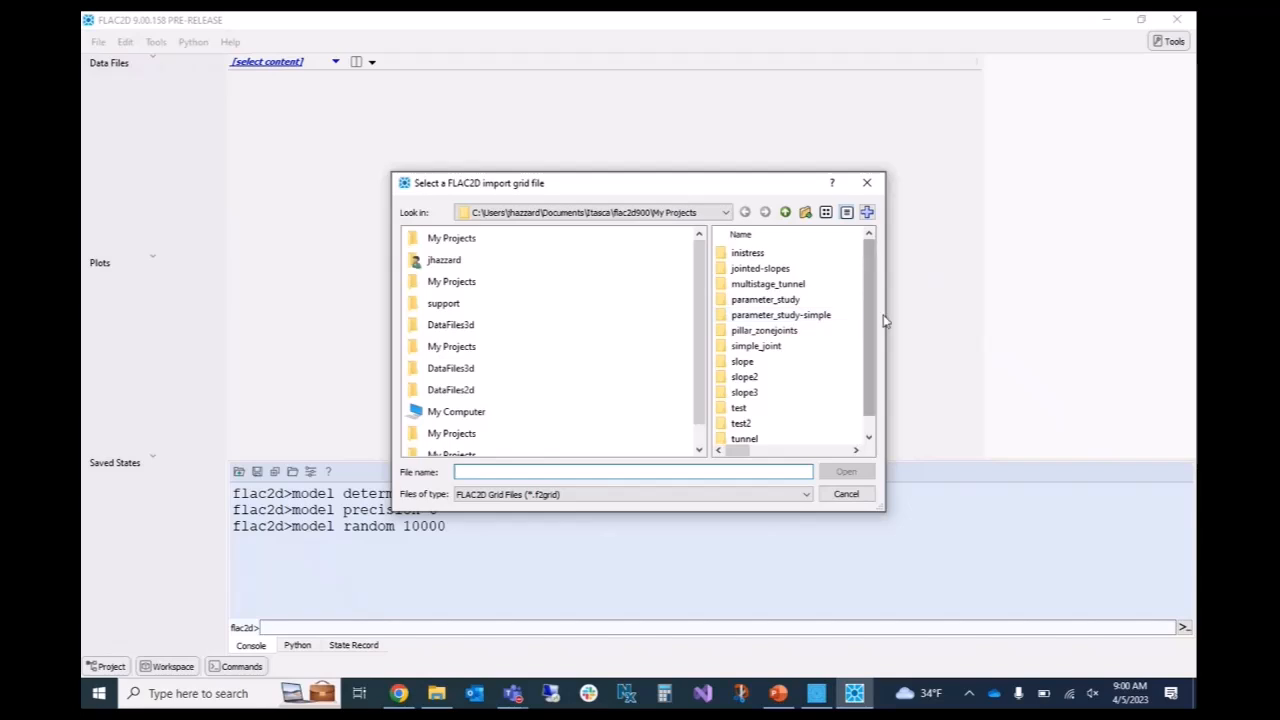
left_click_drag(885, 318, 1040, 316)
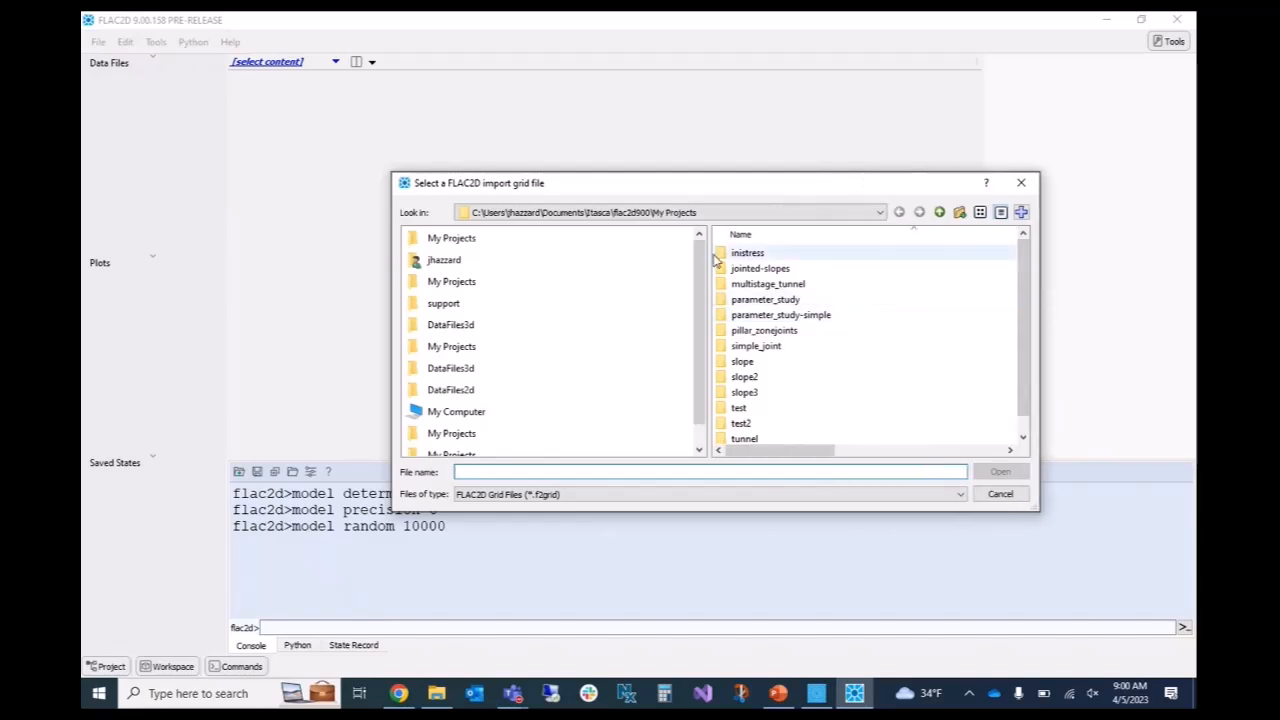
left_click(940, 213)
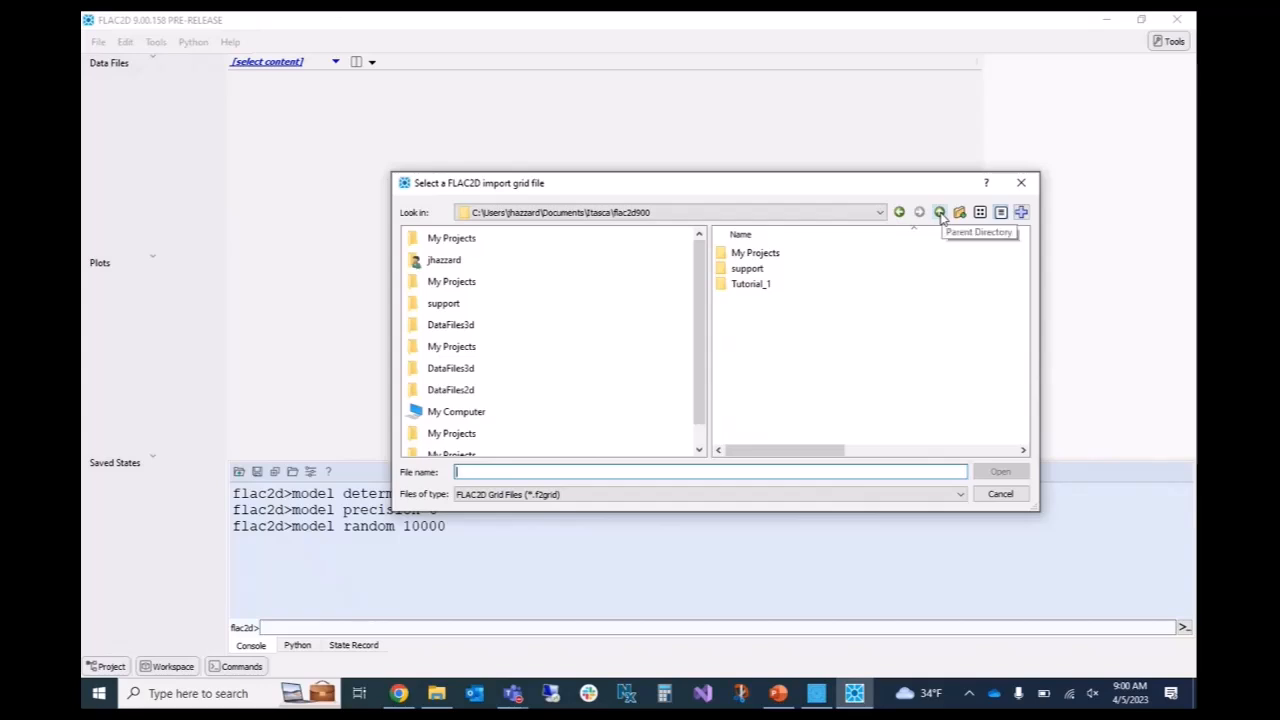
left_click(940, 213)
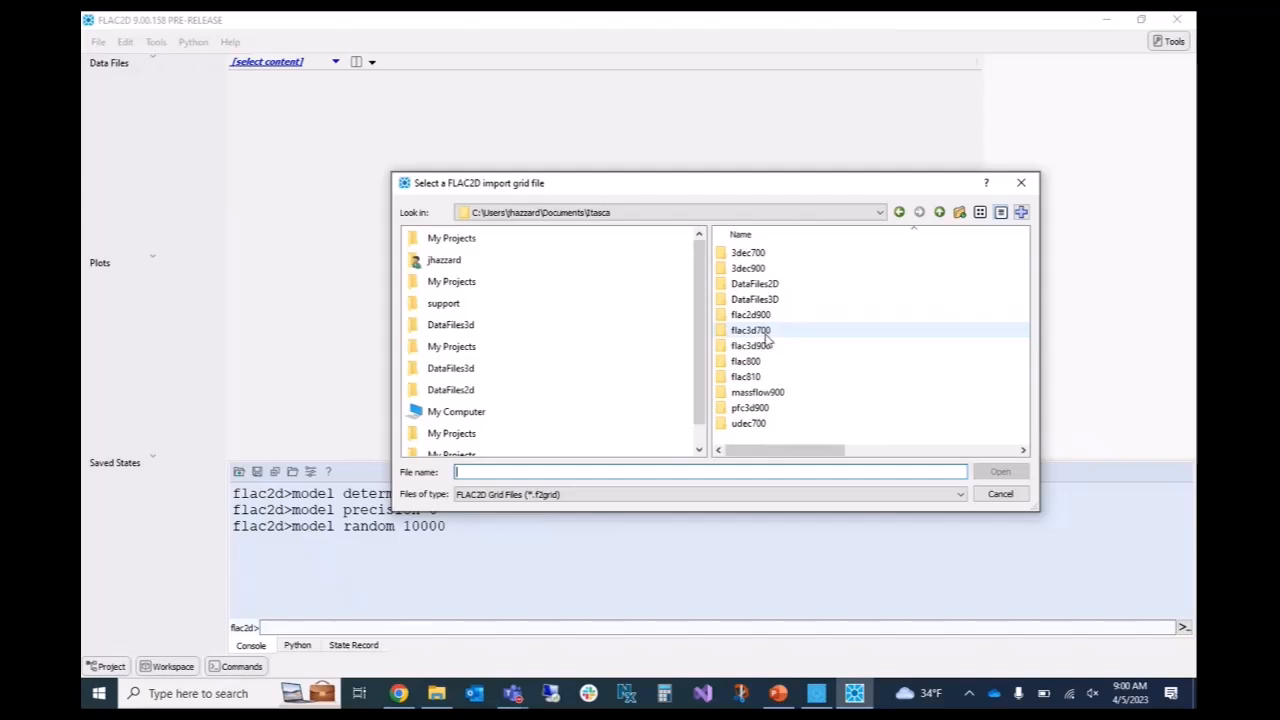
double_click(762, 377)
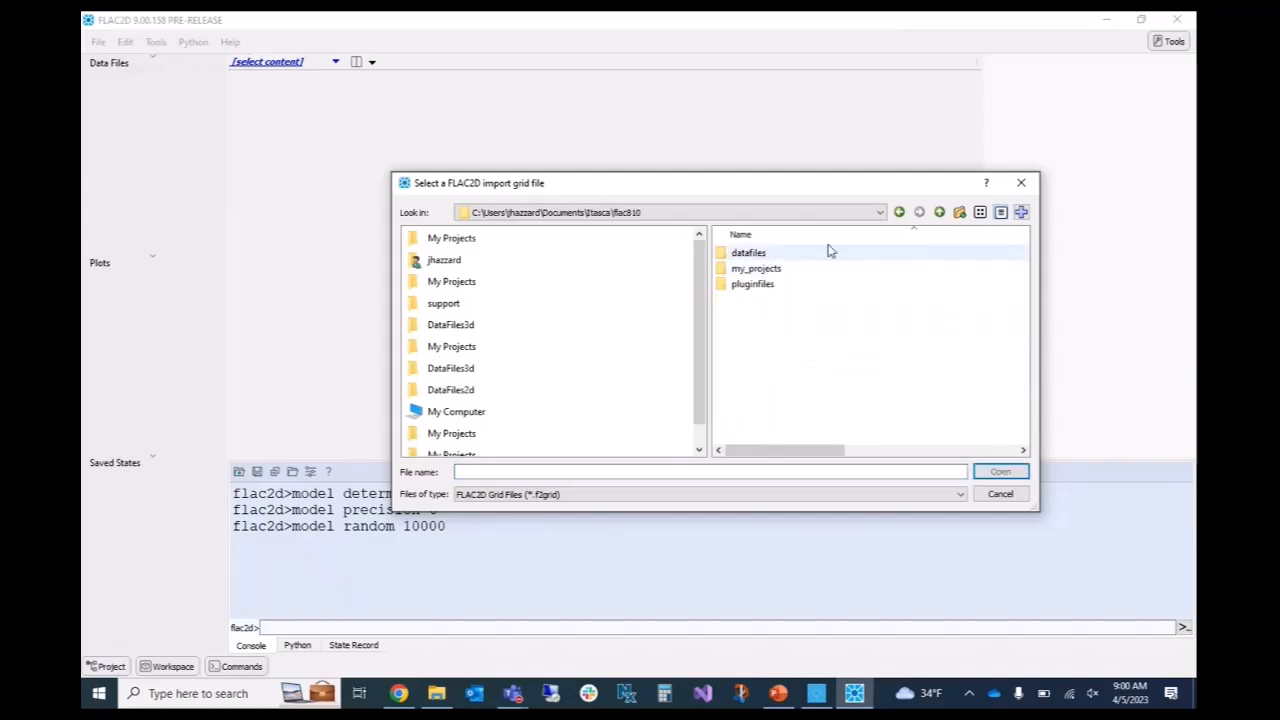
left_click(940, 213)
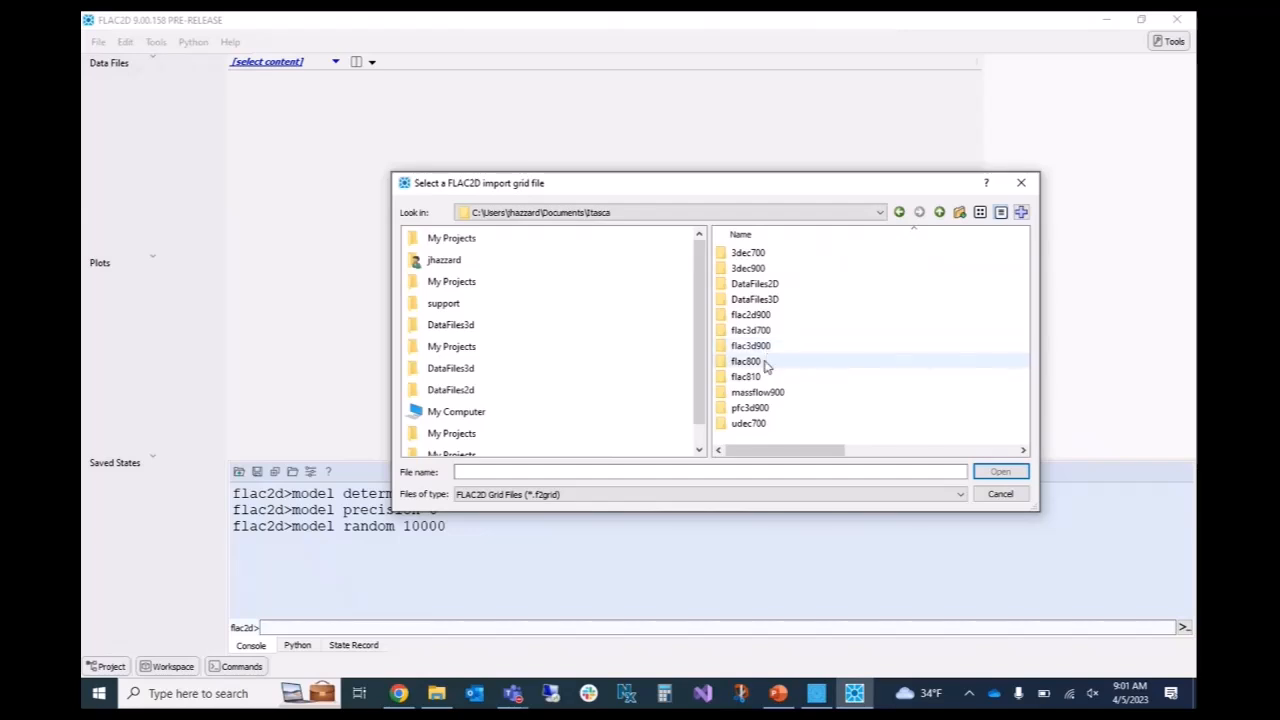
left_click(939, 212)
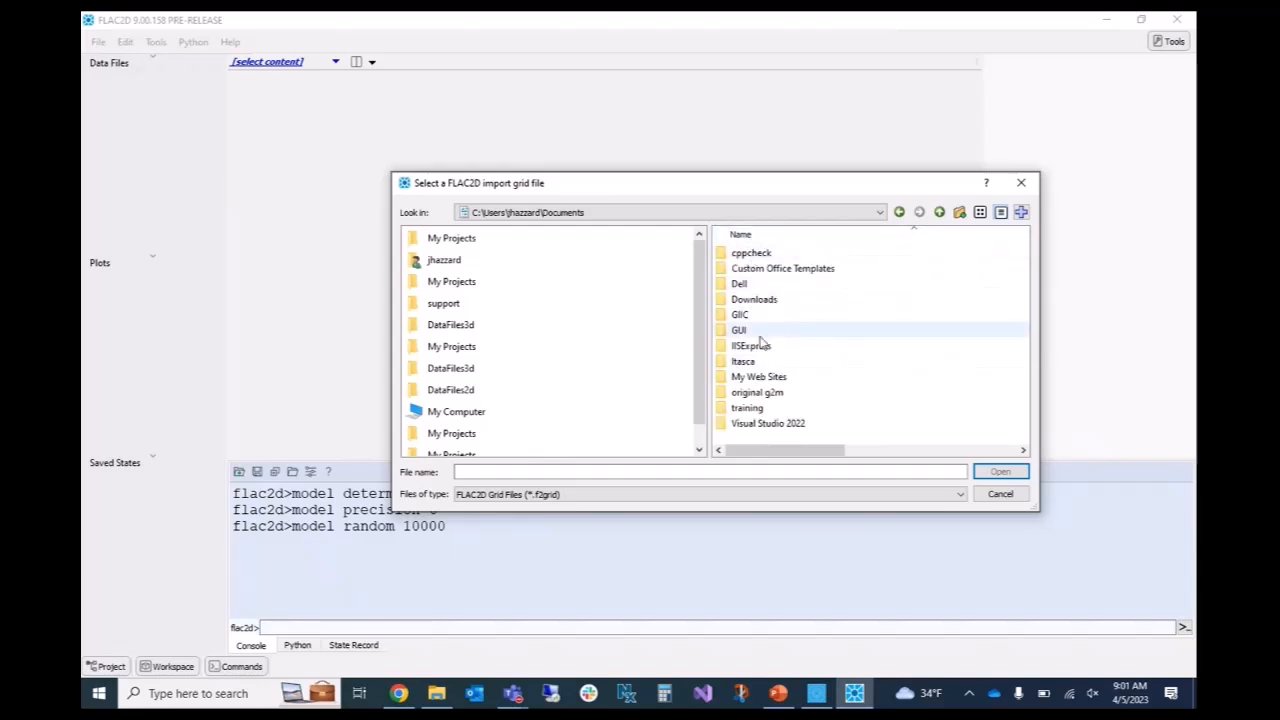
Import the grid file out.f2grid from training/FLAC2D/Day1/FLAC to FLAC2D/Examples/Export.
double_click(763, 404)
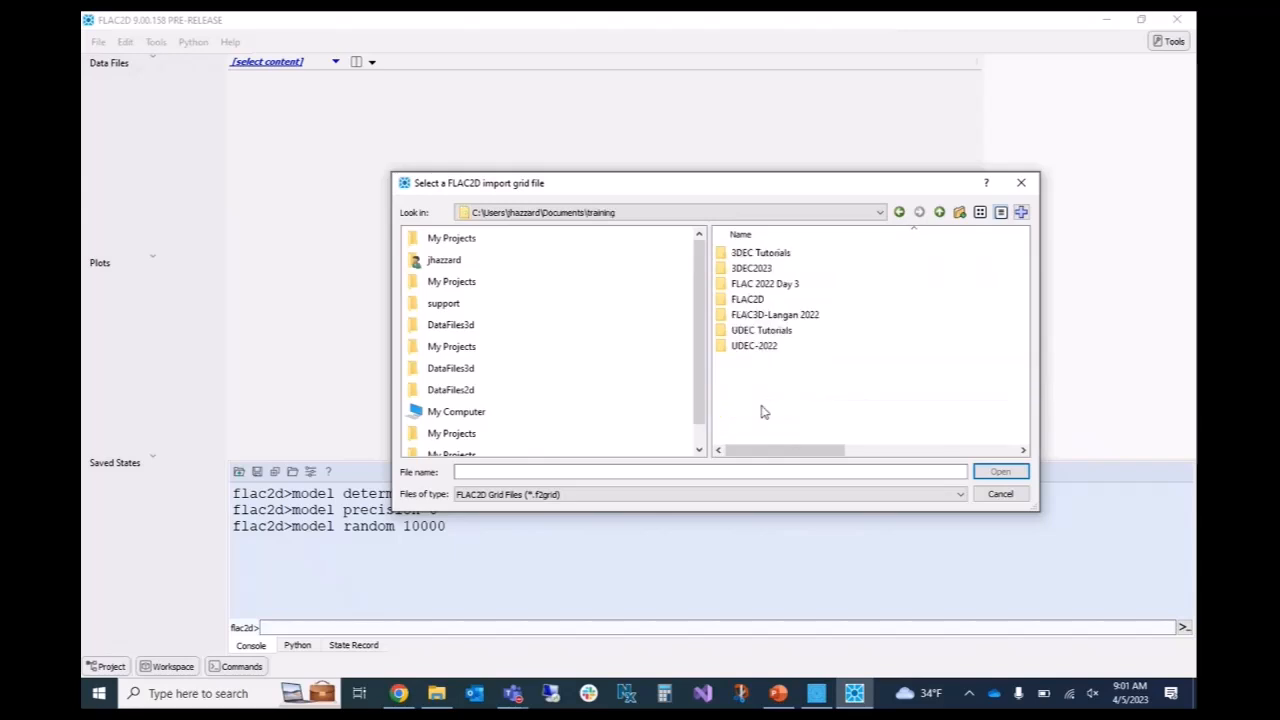
left_click(757, 301)
double_click(757, 301)
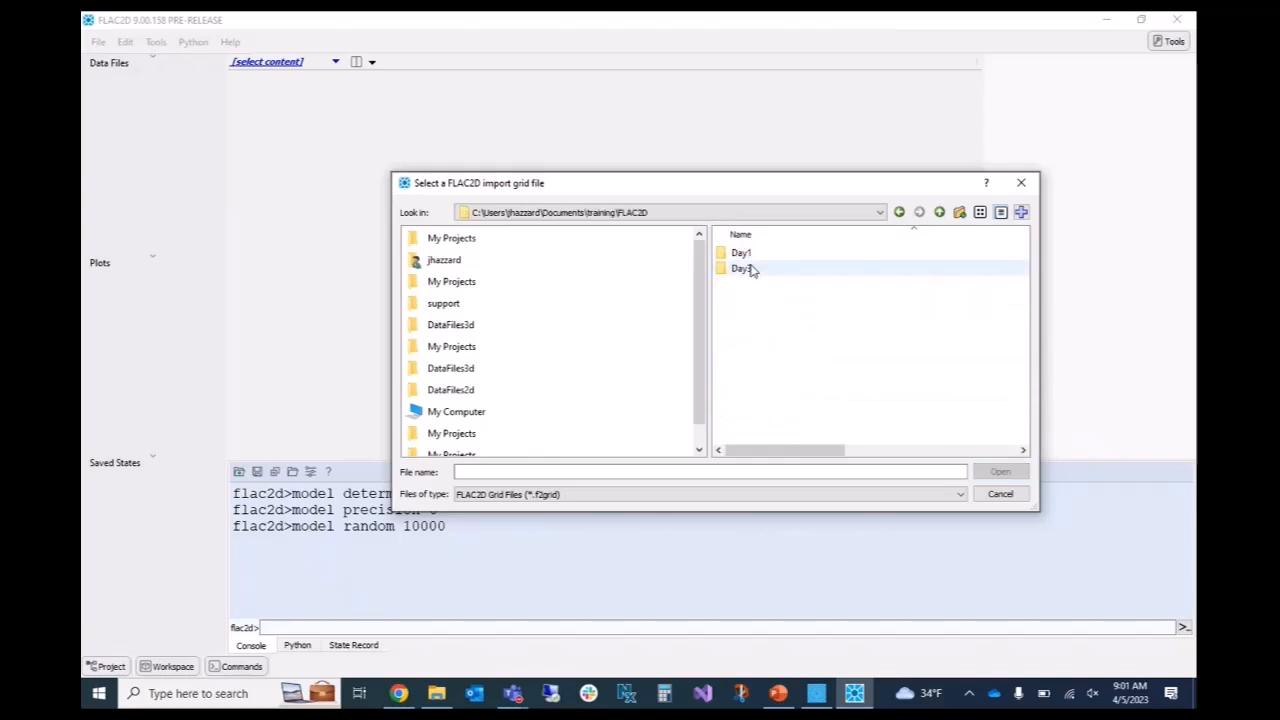
double_click(751, 269)
double_click(753, 270)
double_click(750, 254)
double_click(752, 268)
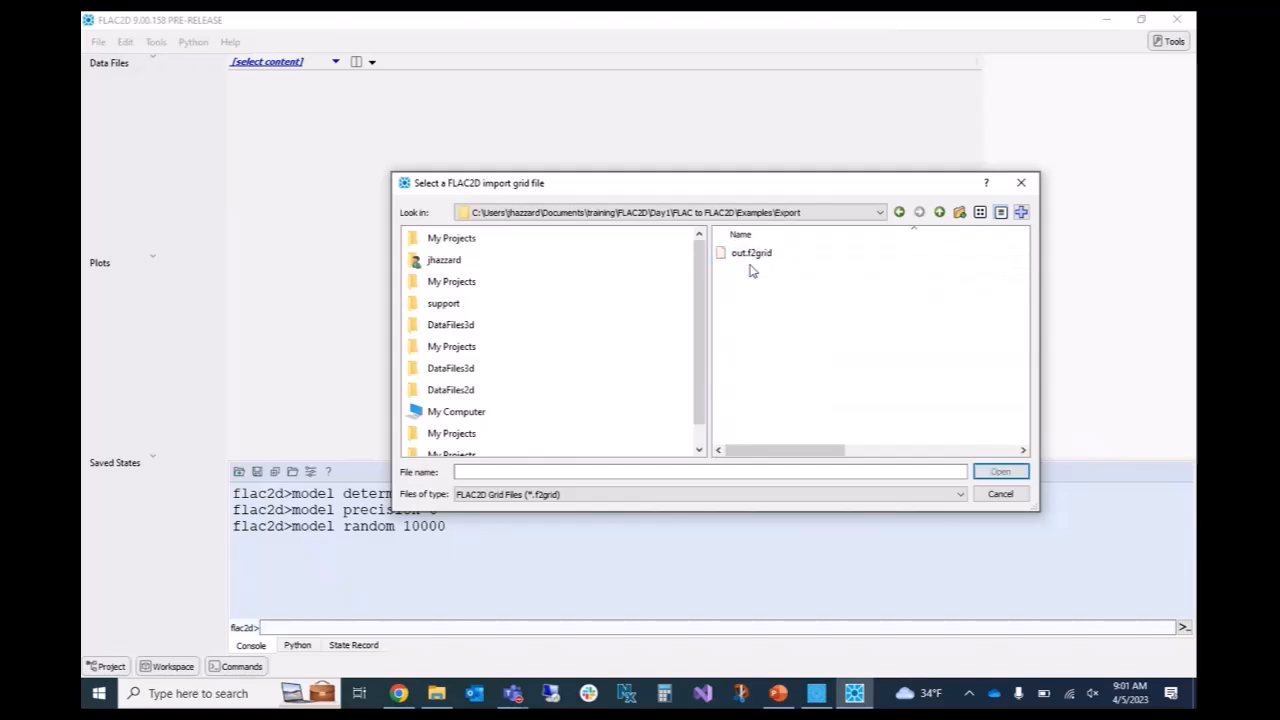
left_click(752, 252)
left_click(999, 472)
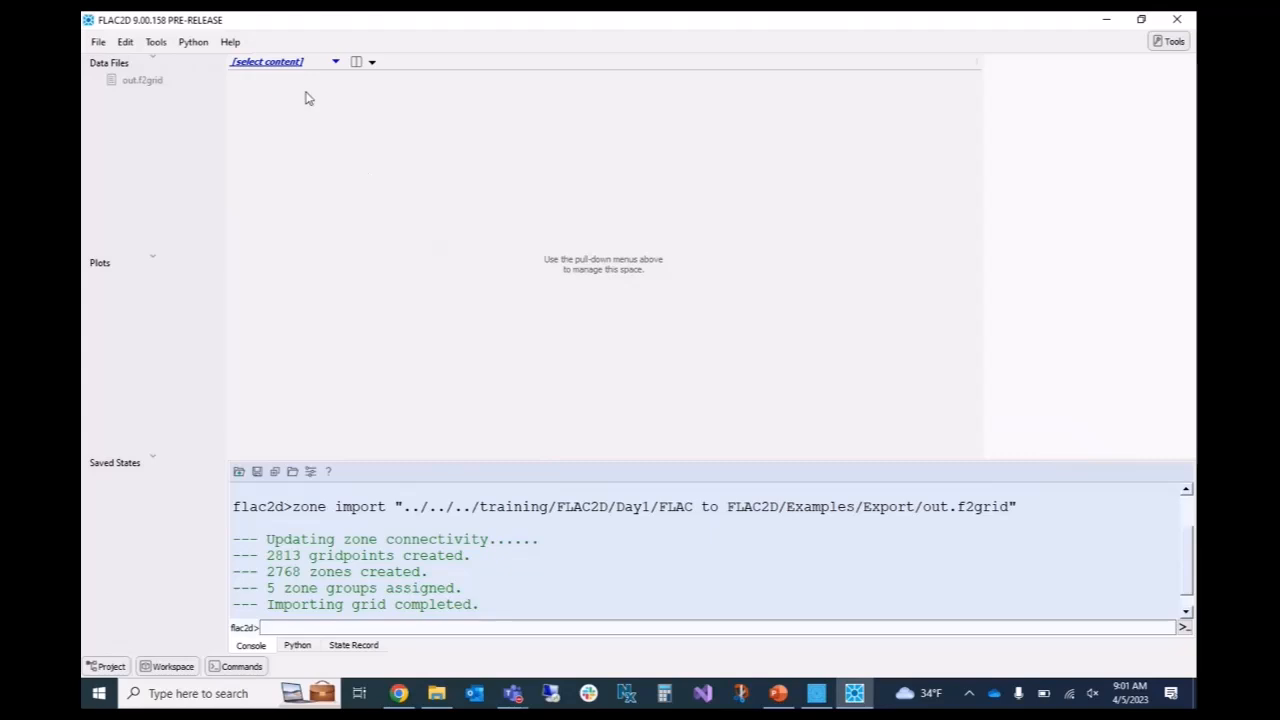
Create a new plot and accept the default name Plot01.
left_click(336, 62)
mouse_move(330, 123)
left_click(367, 145)
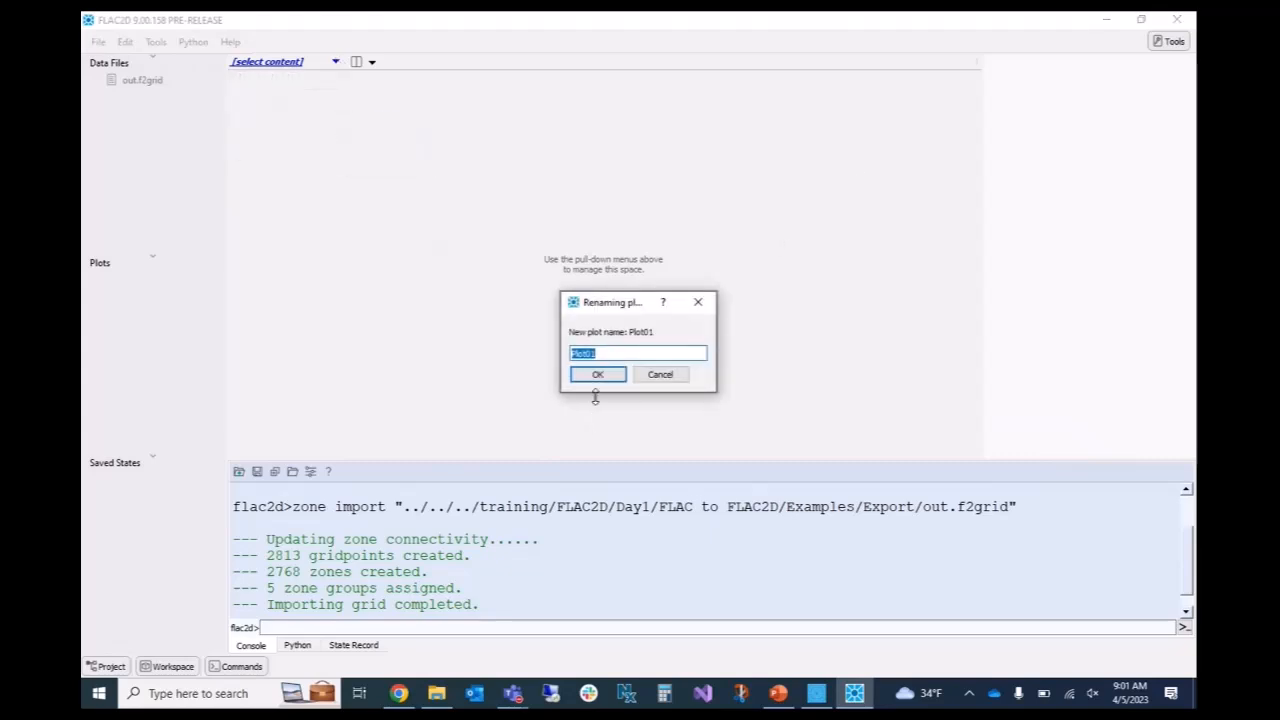
left_click(598, 372)
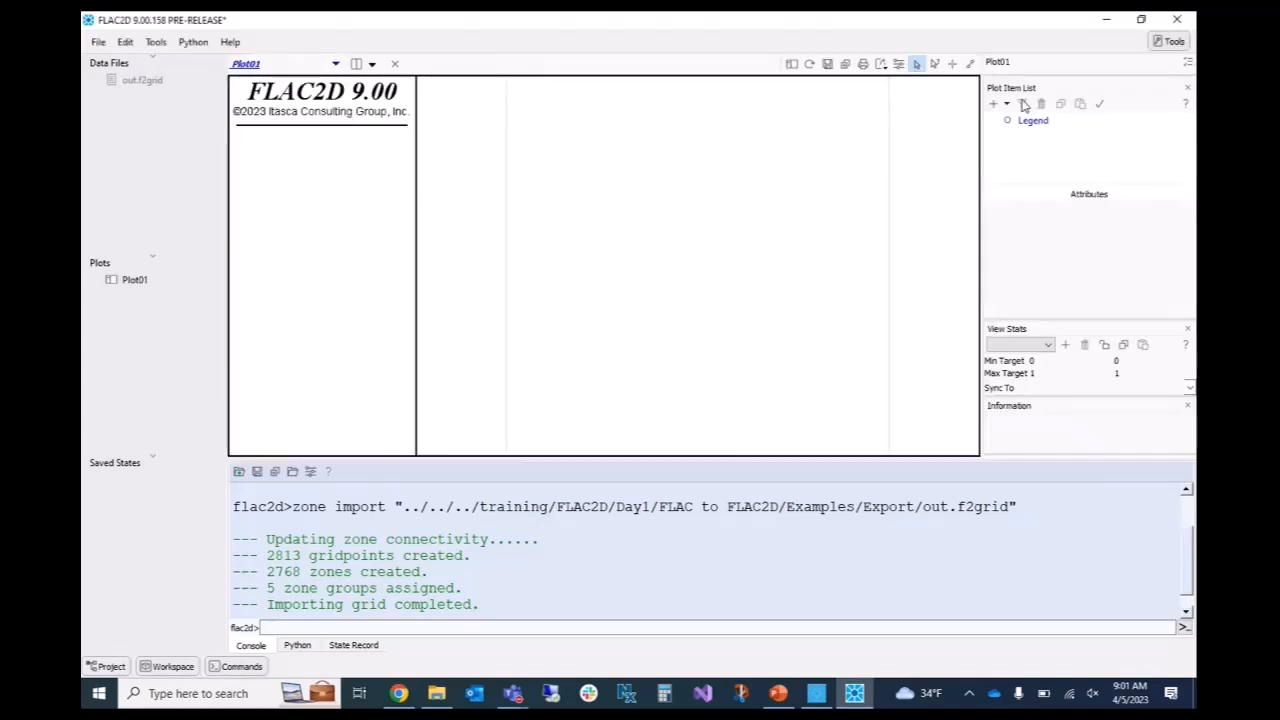
Add a Zone item to Plot01 and inspect the imported tunnel mesh and its groups.
left_click(1006, 104)
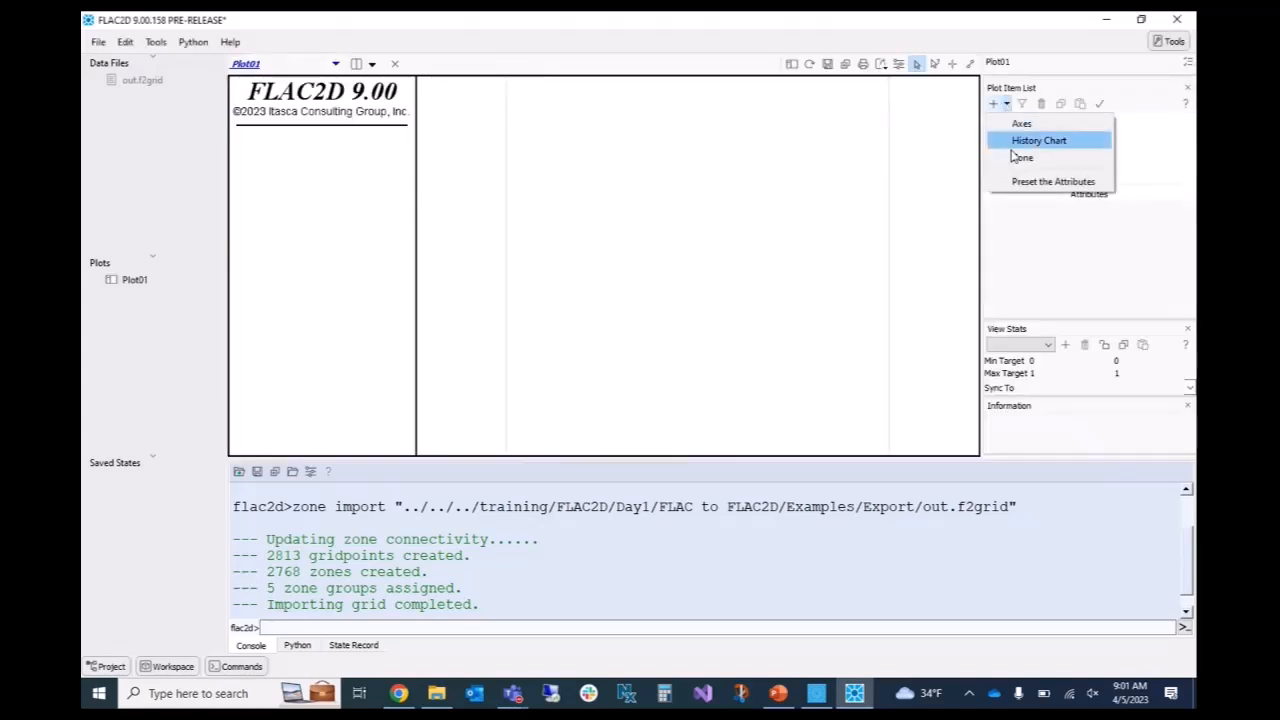
left_click(1022, 157)
scroll(683, 246, "up", 3)
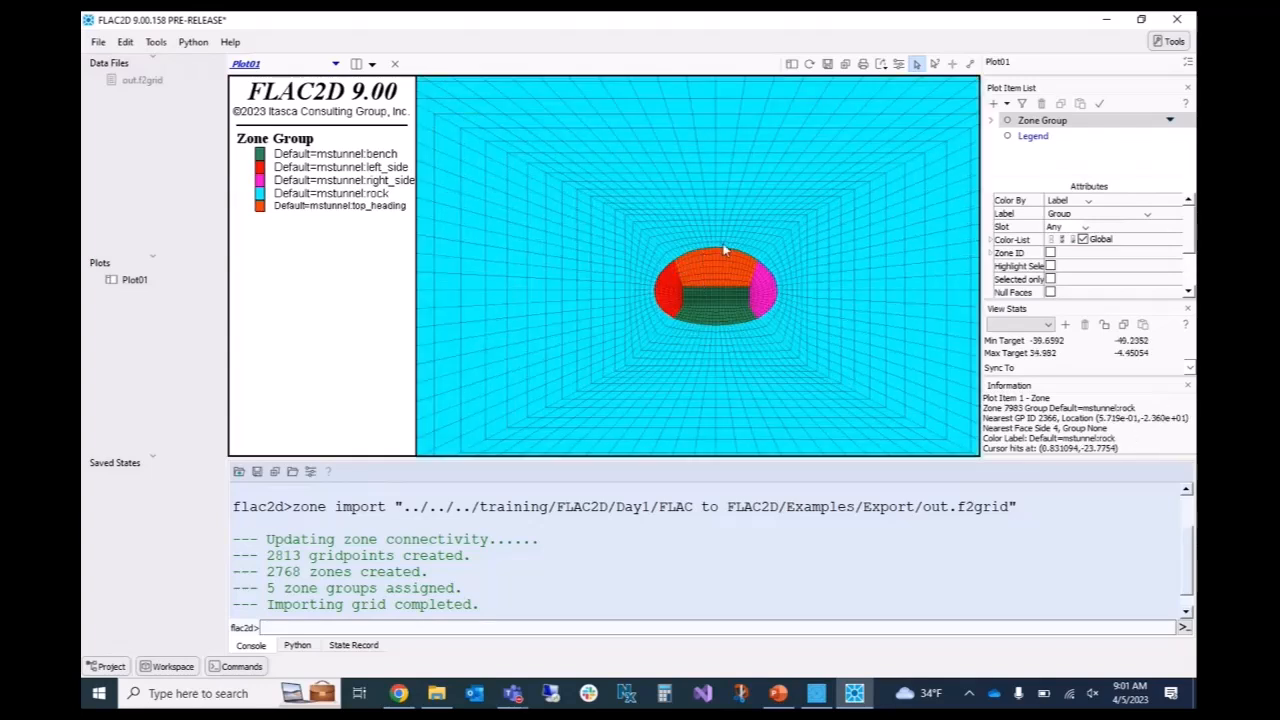
scroll(705, 229, "down", 2)
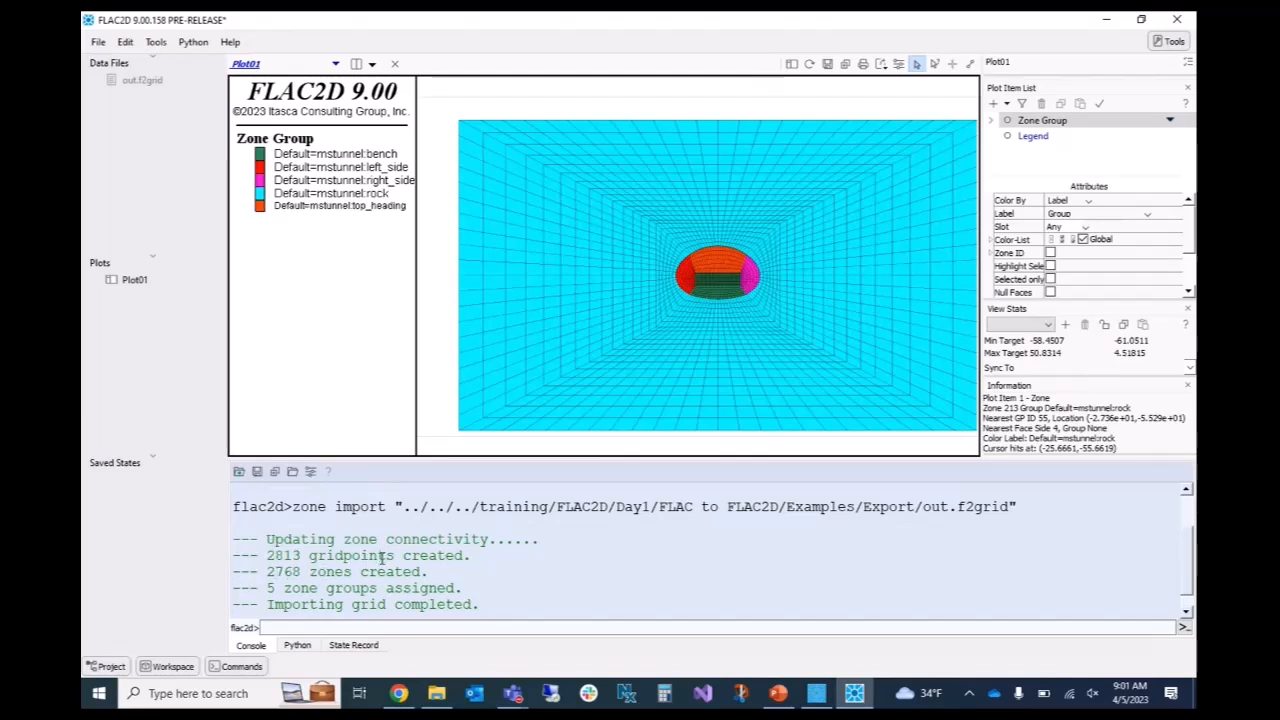
scroll(764, 182, "up", 3)
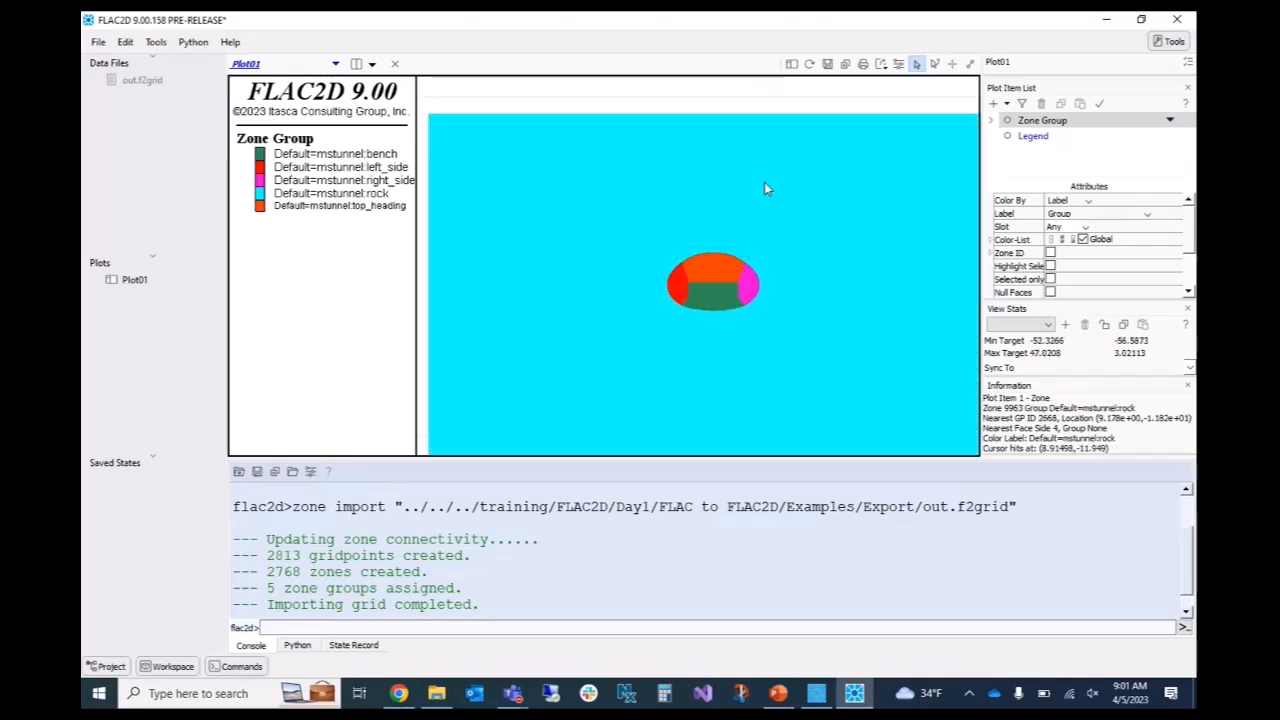
scroll(690, 290, "down", 2)
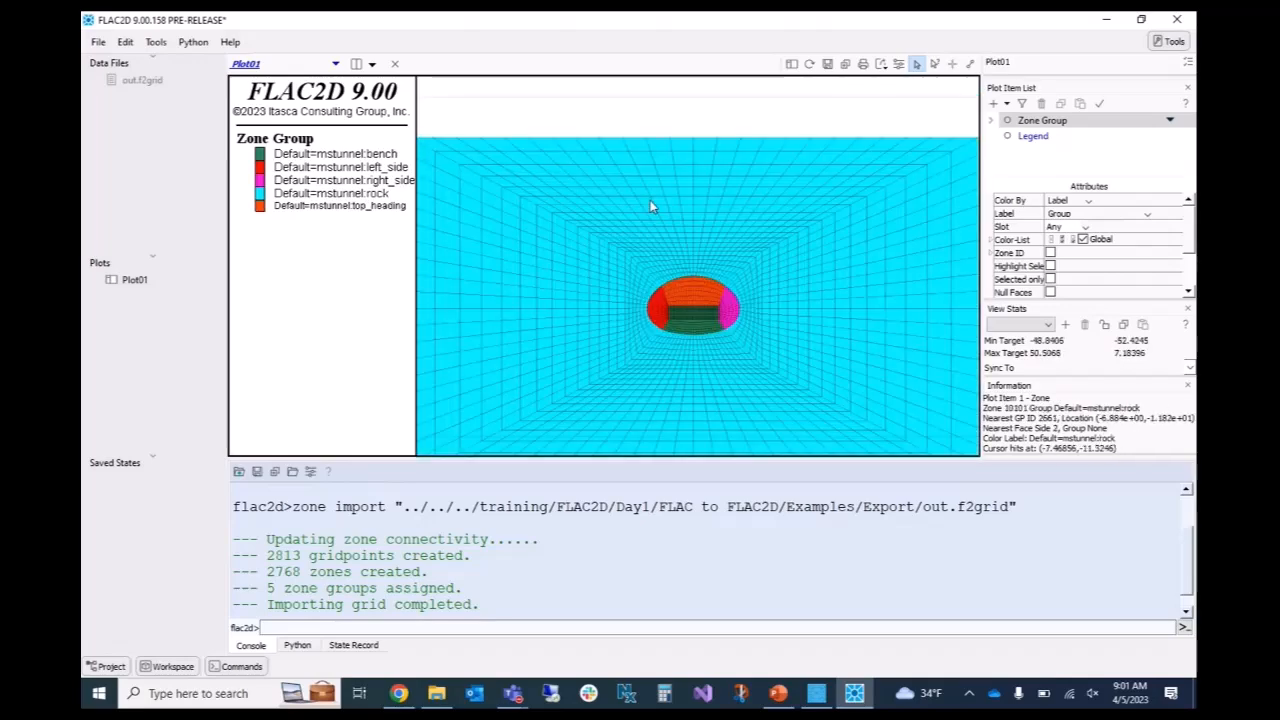
scroll(657, 200, "down", 1)
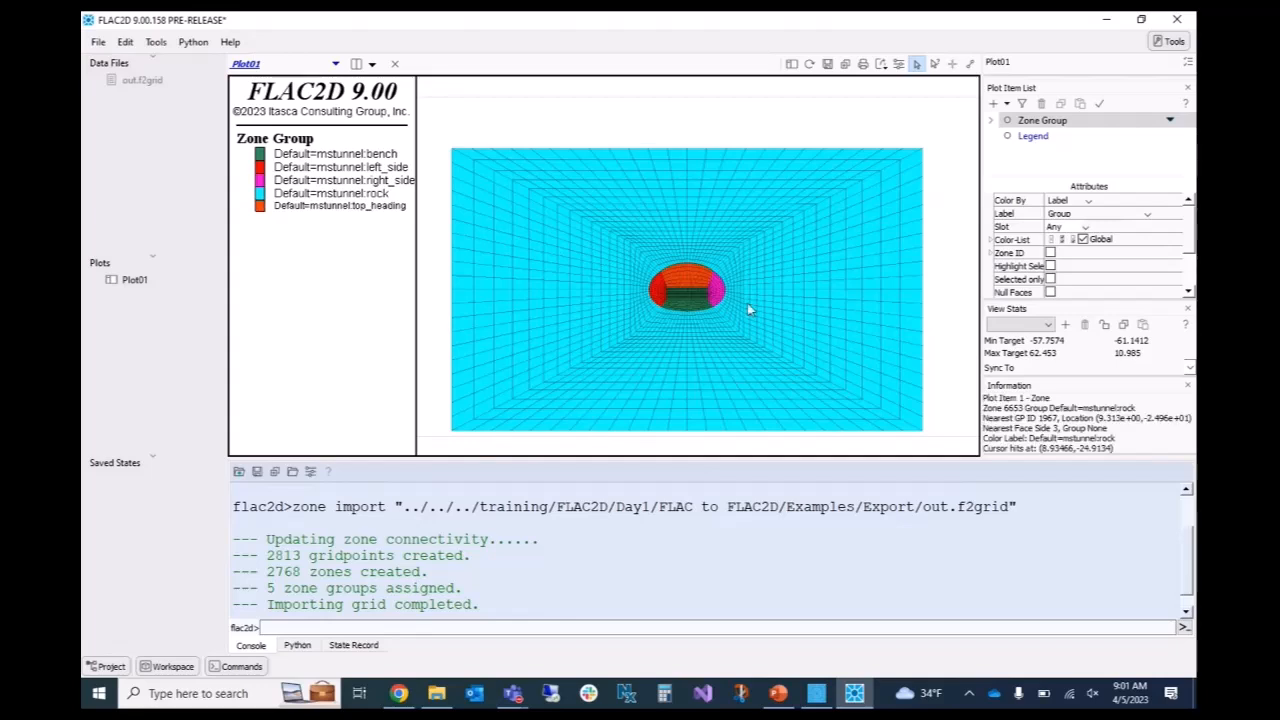
Switch to the landfill project in FLAC 8.1 and show its model as a virtual grid for building.
mouse_move(816, 693)
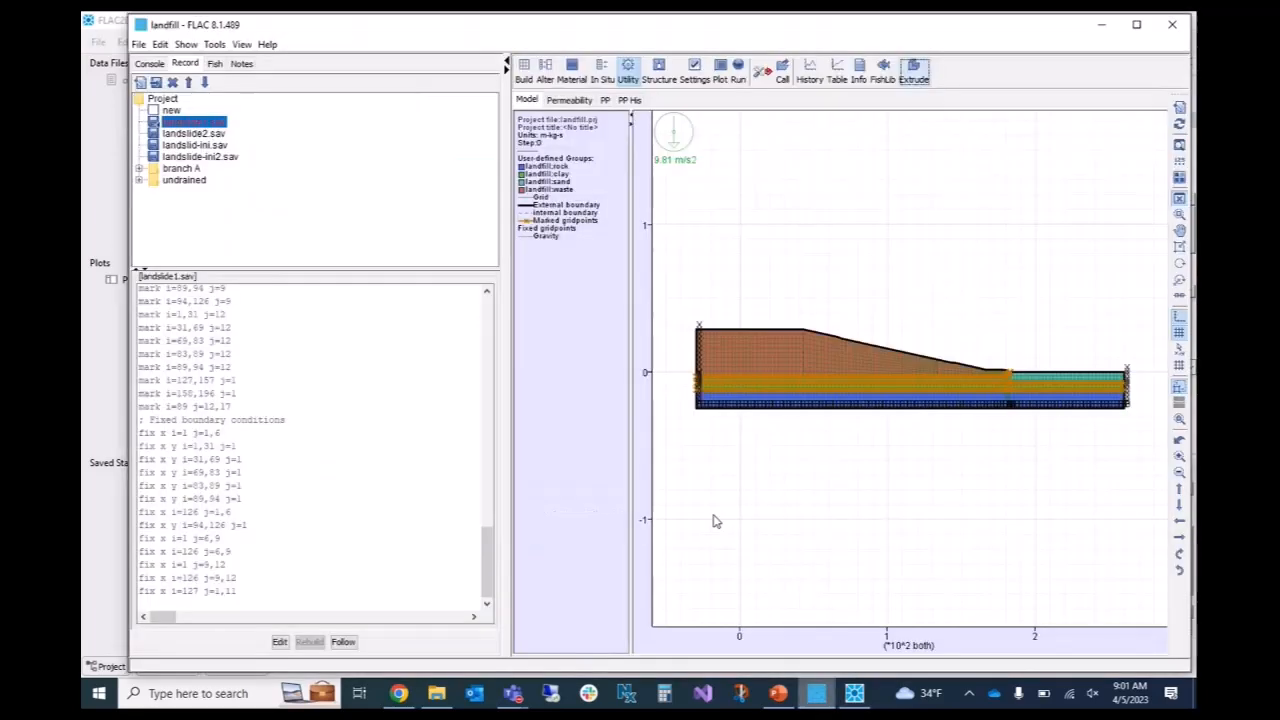
left_click(816, 693)
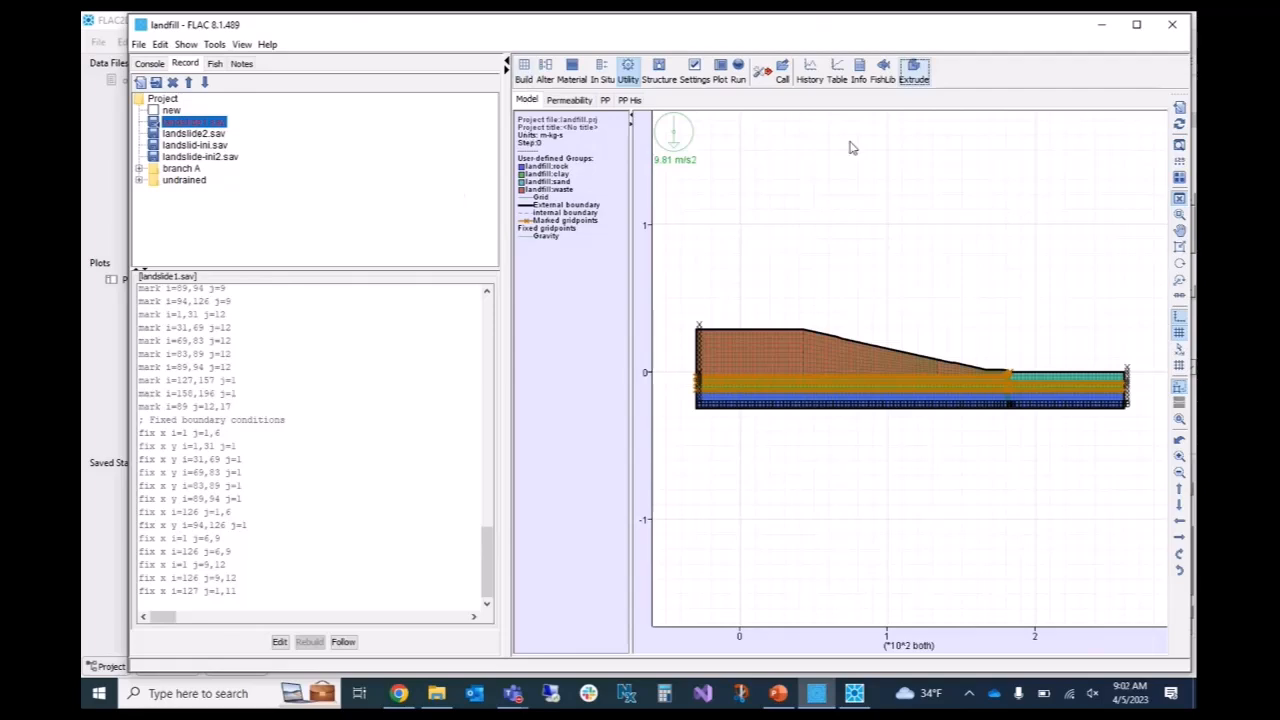
left_click(524, 80)
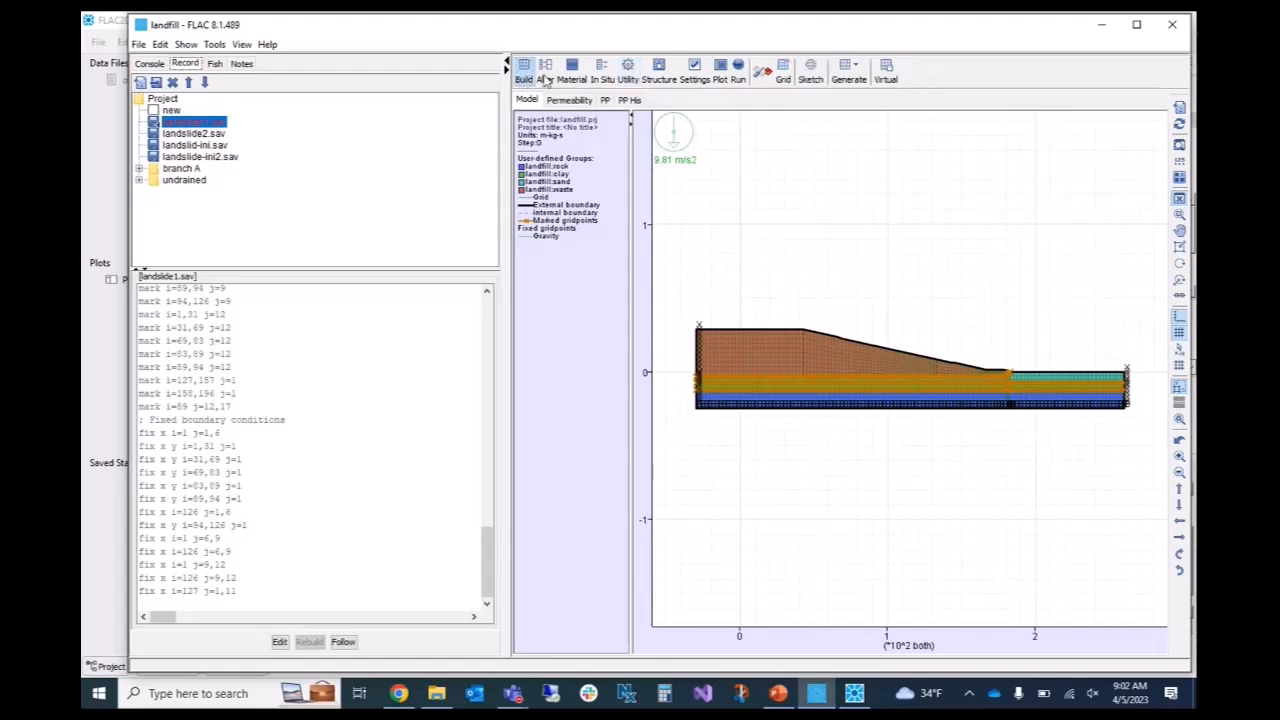
left_click(887, 78)
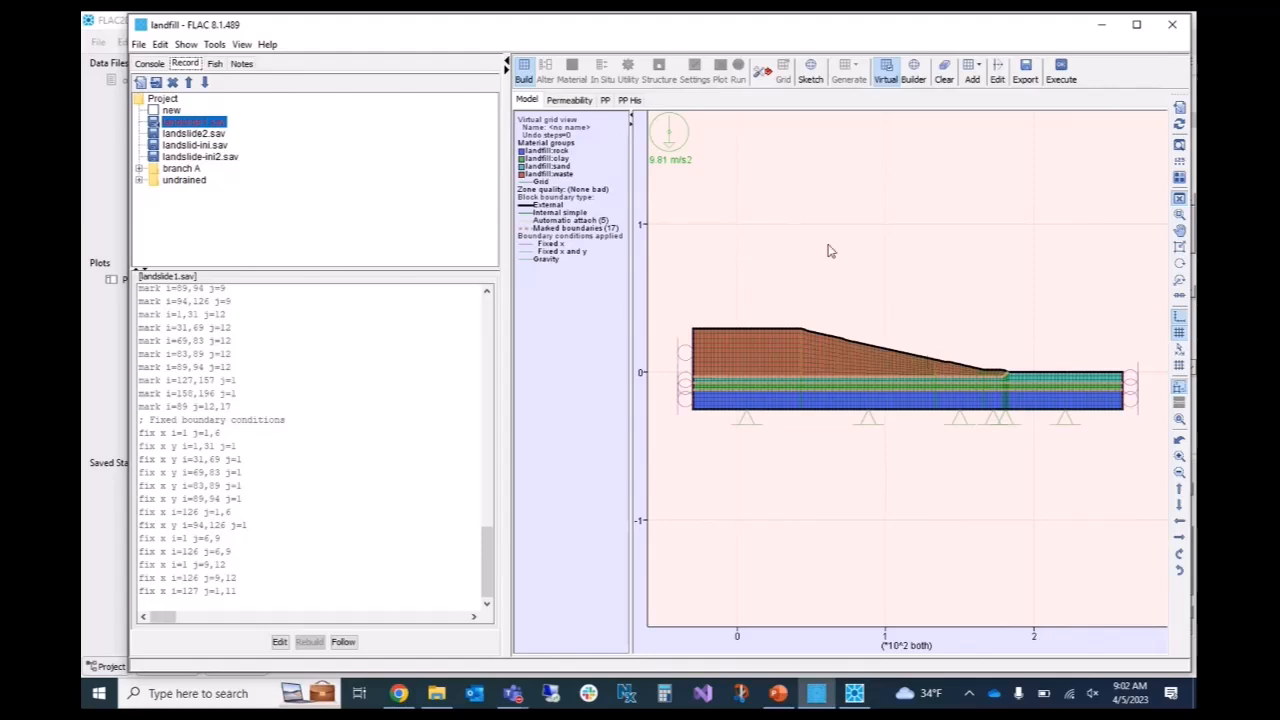
Export the landfill virtual grid as Flac2D Sketch (Extruder) commands to a file named commands in the solution folder.
left_click(1026, 73)
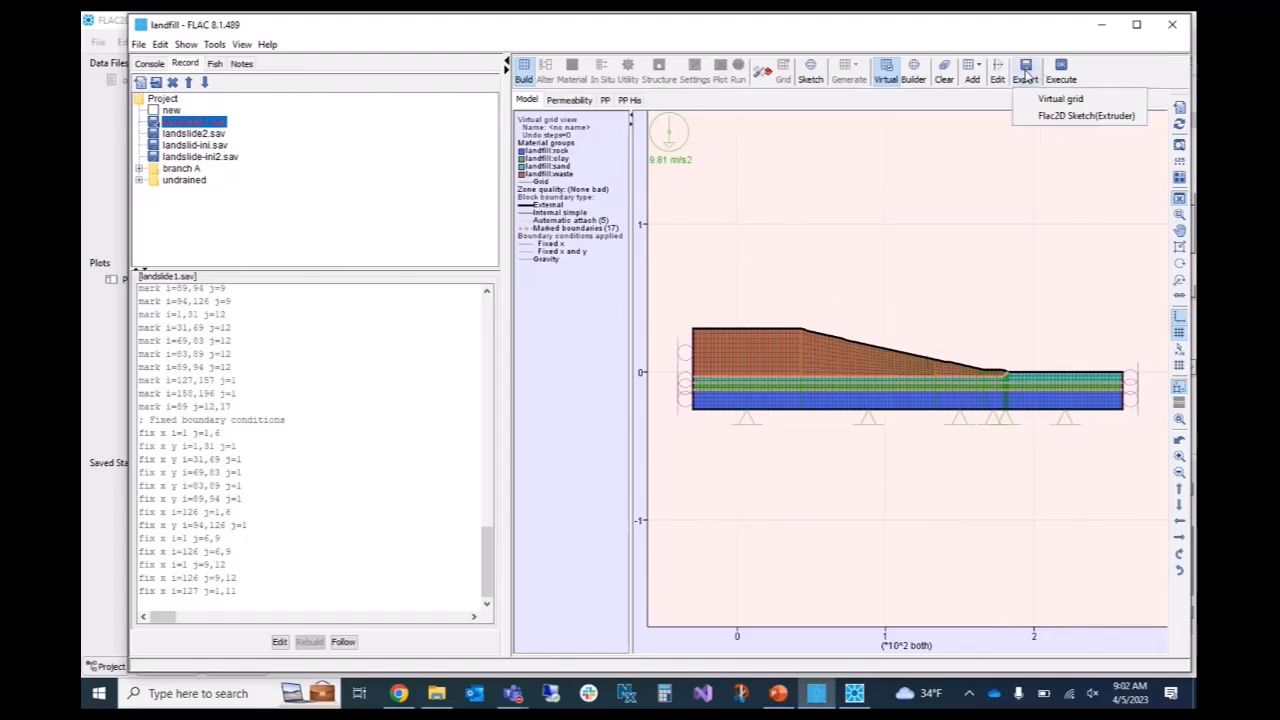
left_click(1043, 117)
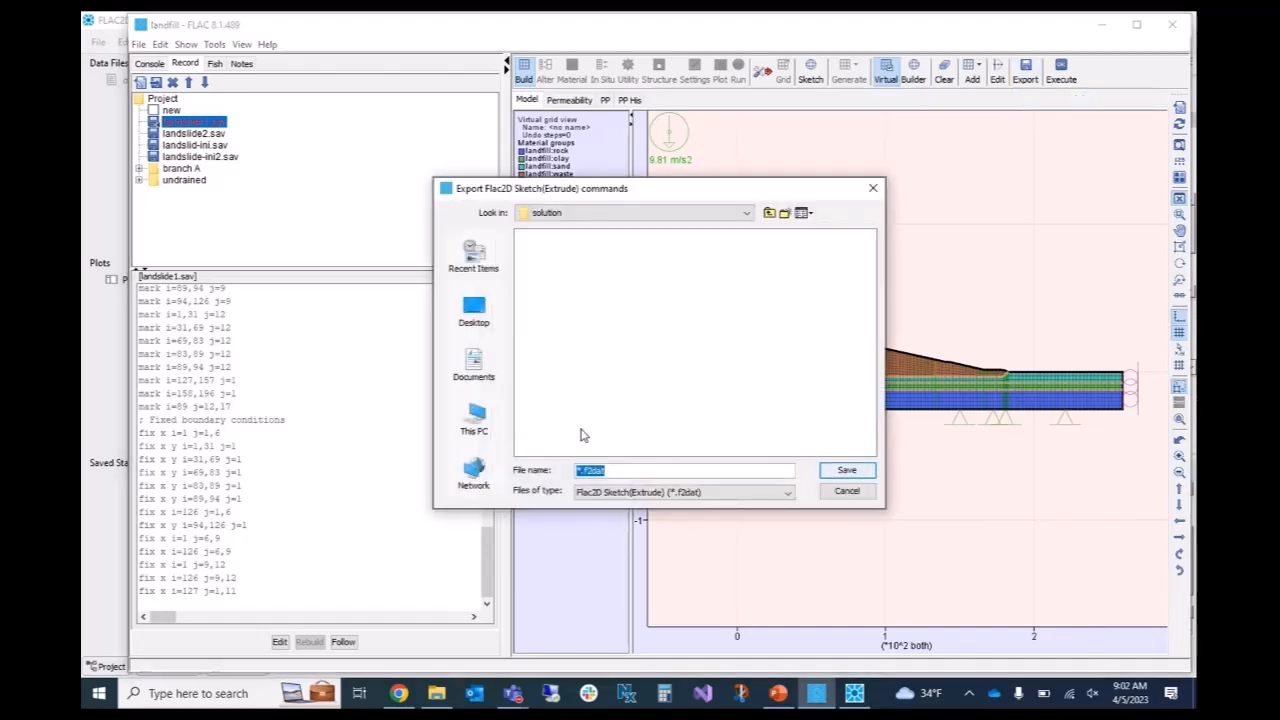
type("commands")
left_click(845, 472)
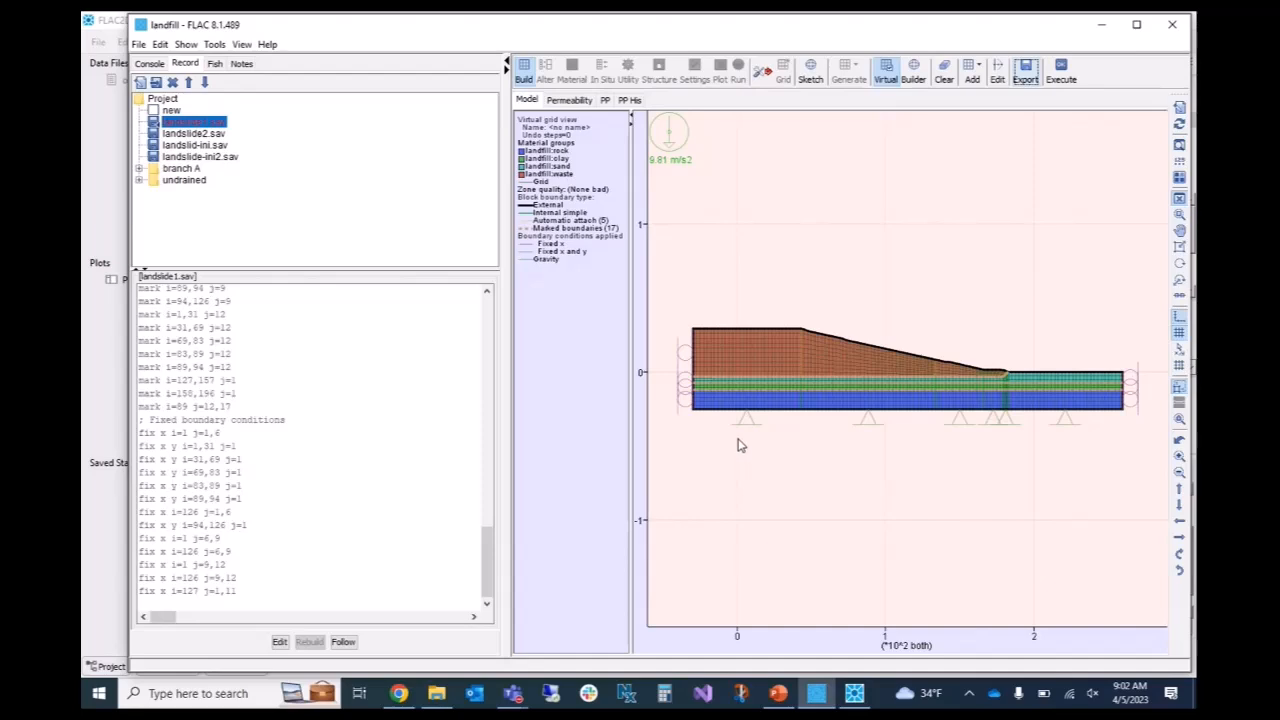
Switch to FLAC2D 9.0 and clear the model with the command "model new", discarding the unsaved changes.
left_click(855, 696)
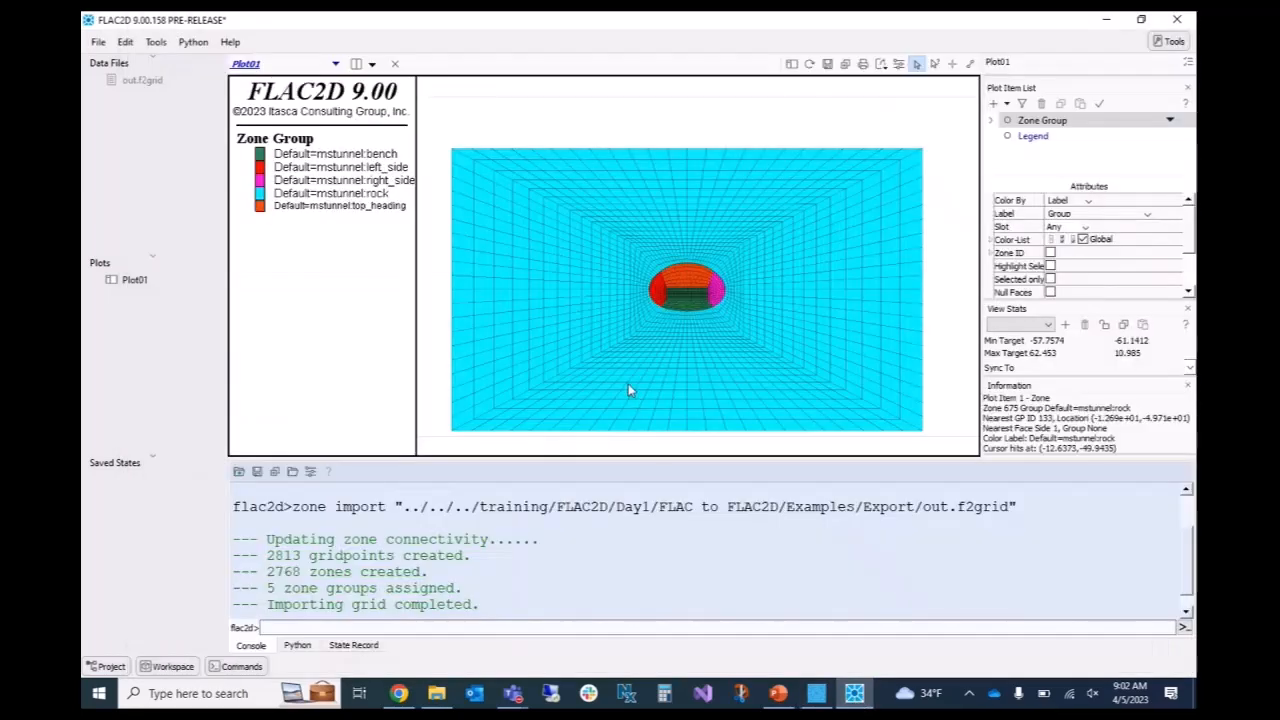
left_click(454, 627)
type("model new")
key("Return")
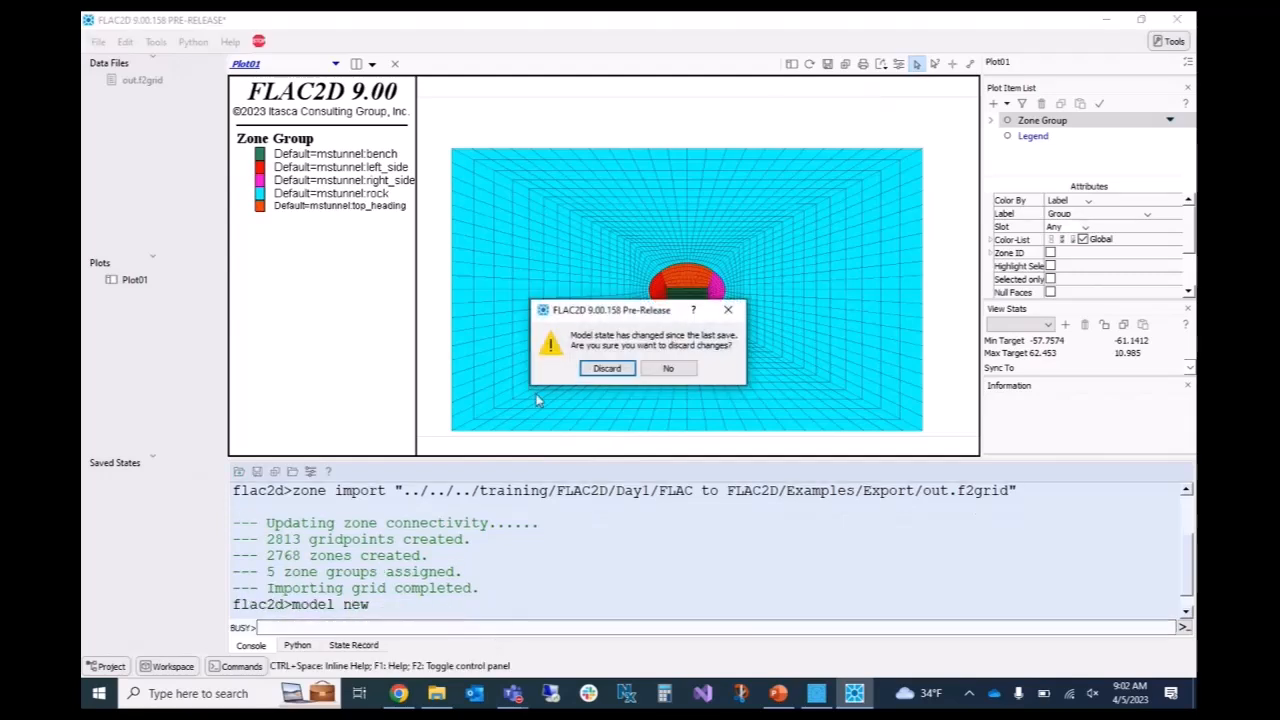
left_click(607, 368)
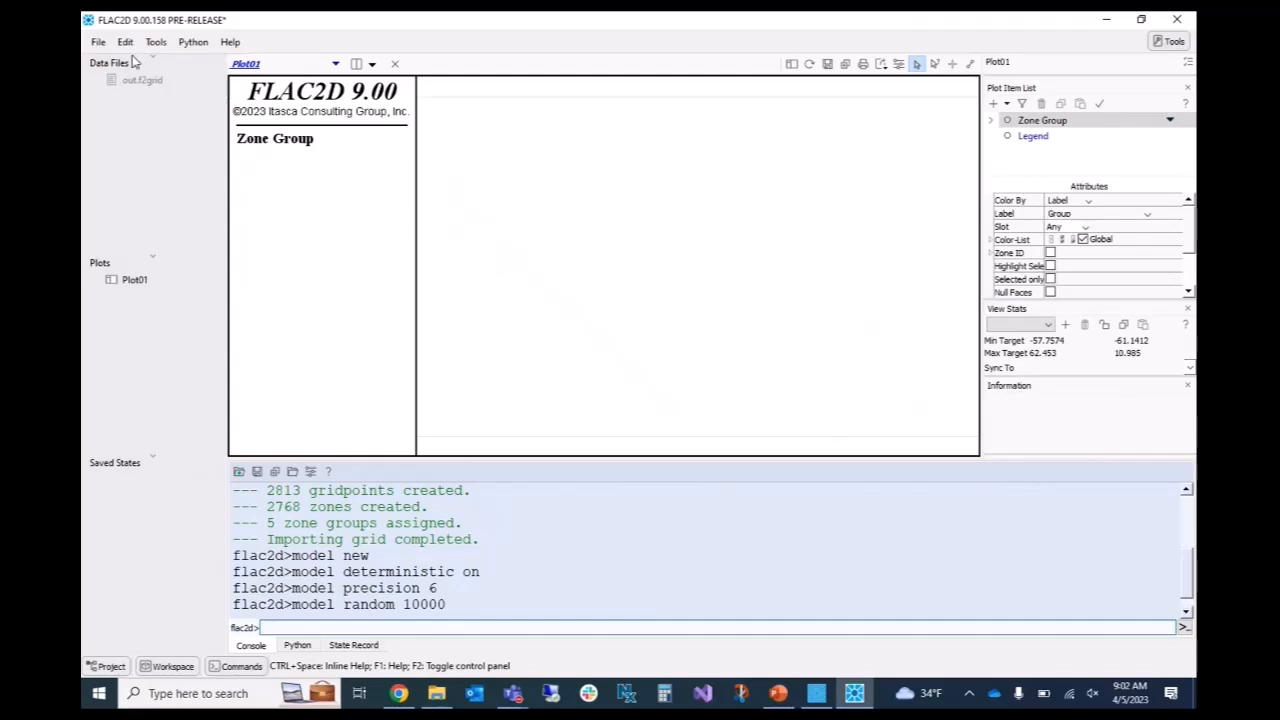
Start opening a file and browse from My Projects via Documents to the training/FLAC2D/Day1 folder.
left_click(98, 43)
left_click(124, 99)
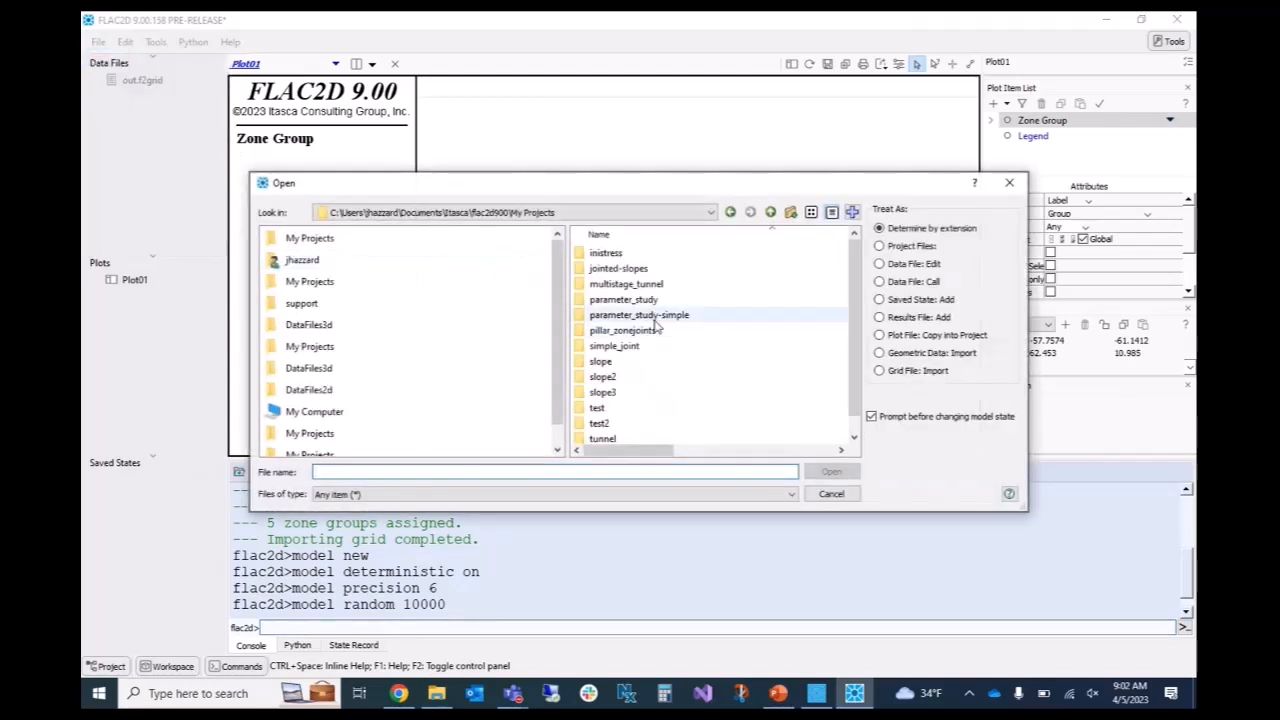
left_click(770, 213)
left_click(770, 213)
left_click(770, 213)
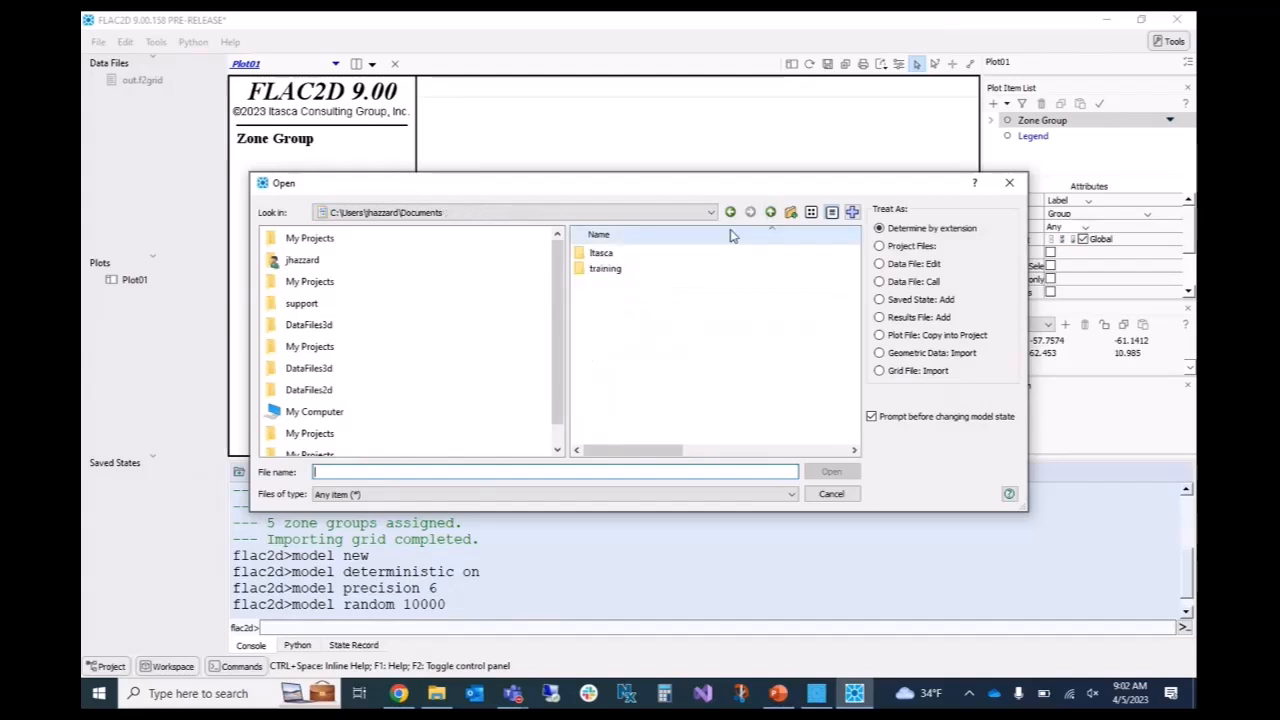
double_click(607, 269)
double_click(605, 254)
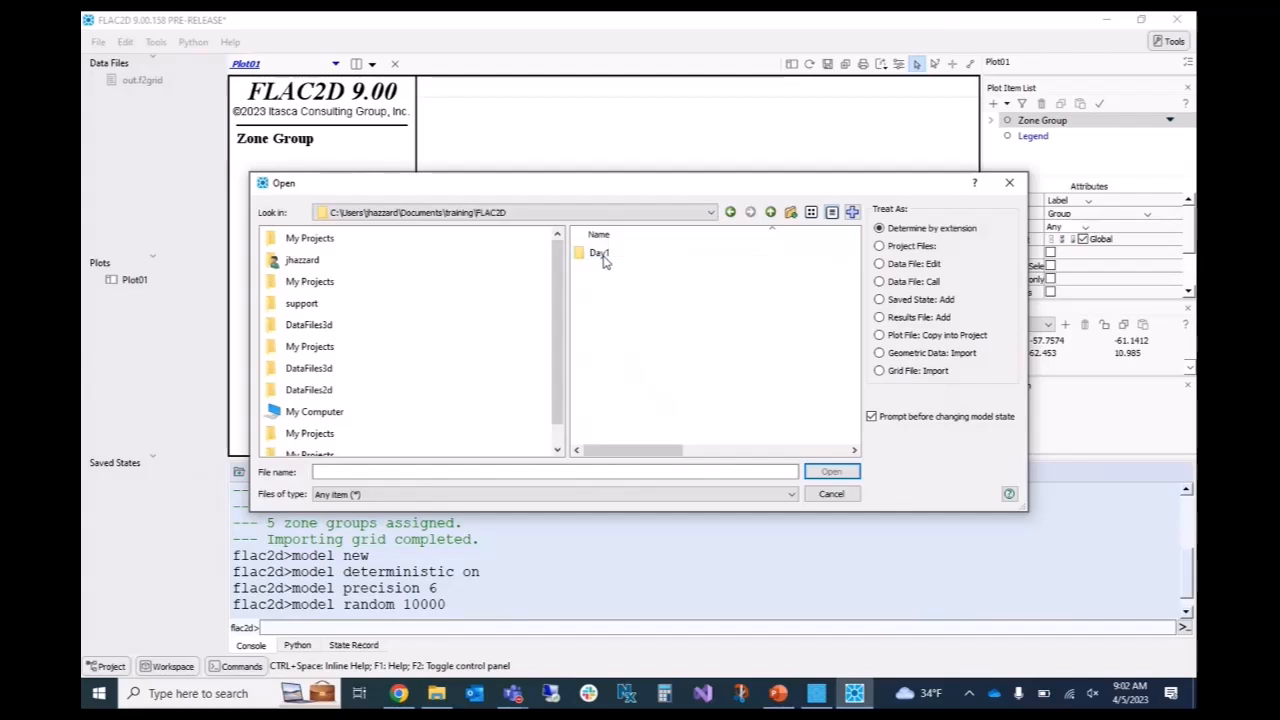
double_click(603, 255)
Open the data file mstunnel.f2dat from FLAC to FLAC2D/Examples/Export.
double_click(603, 255)
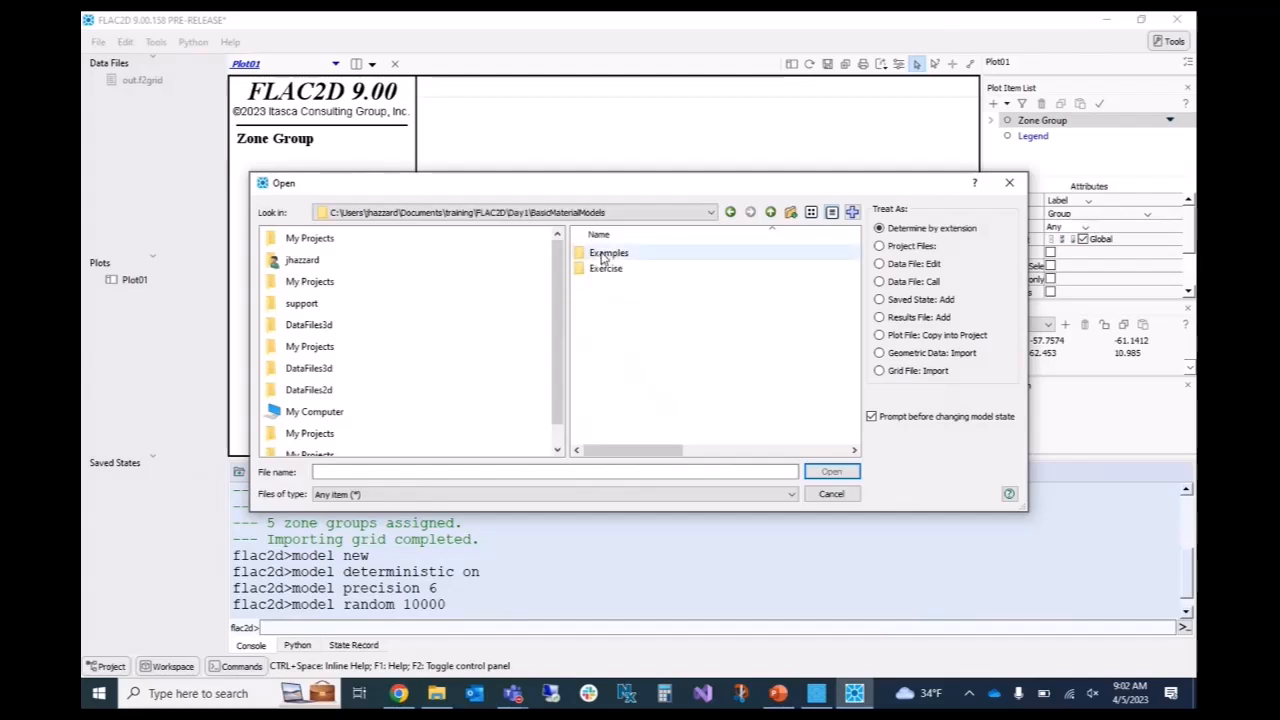
left_click(768, 213)
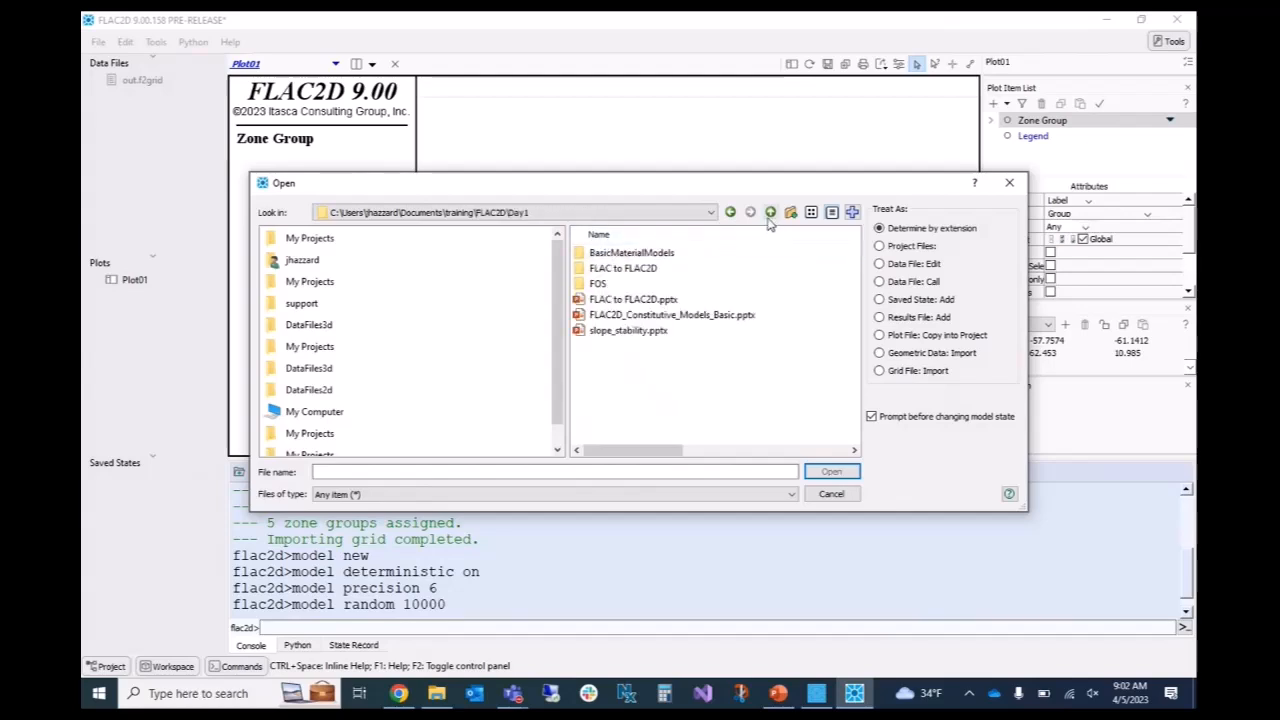
left_click(638, 272)
double_click(638, 270)
double_click(603, 253)
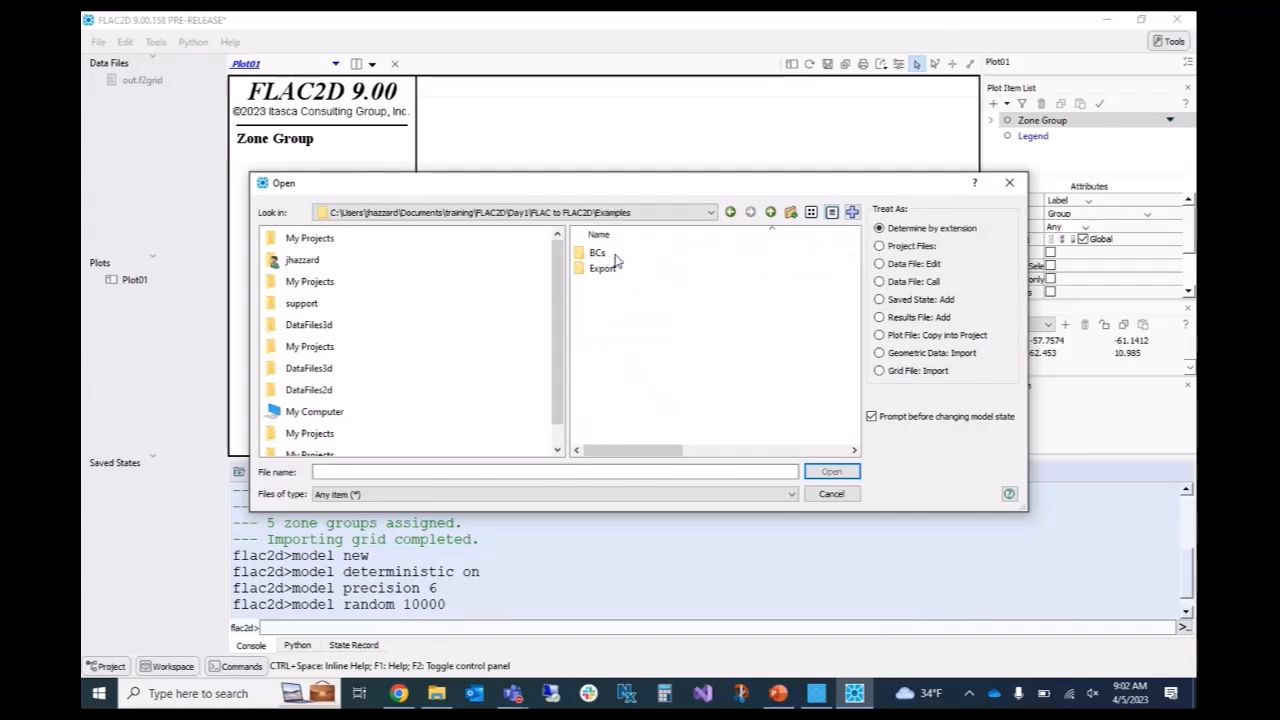
double_click(612, 268)
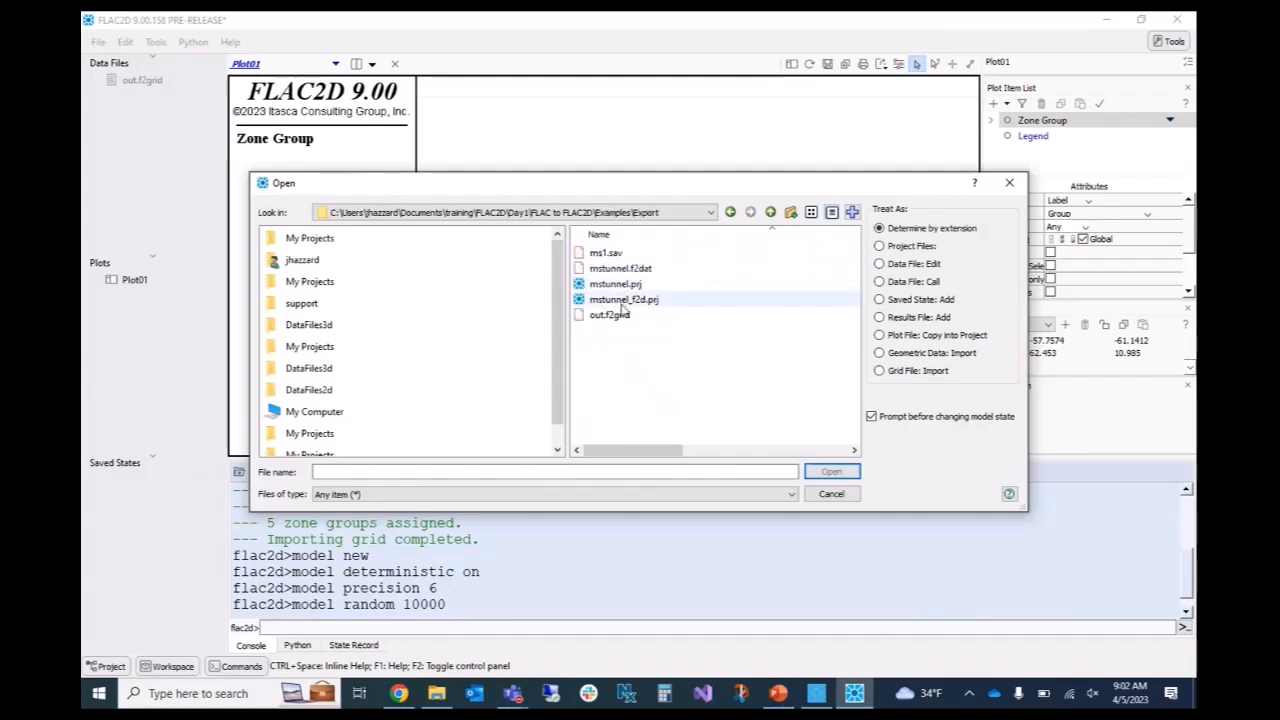
left_click(620, 268)
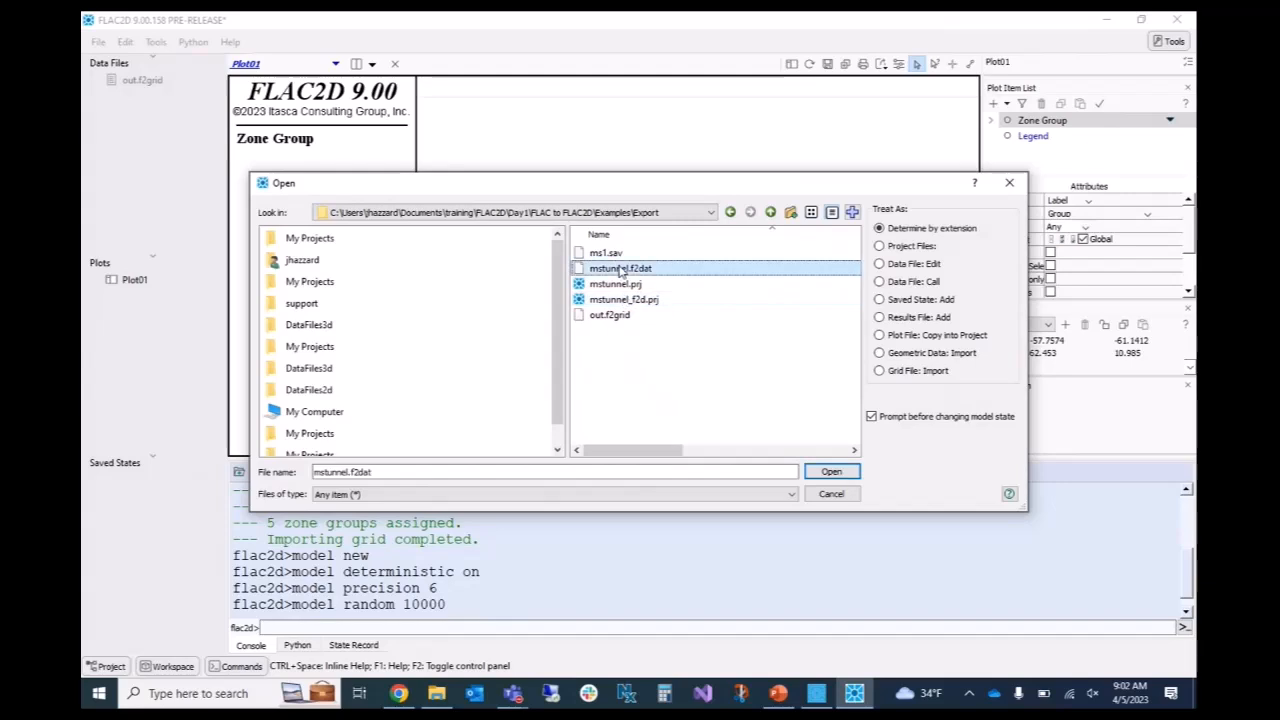
left_click(831, 471)
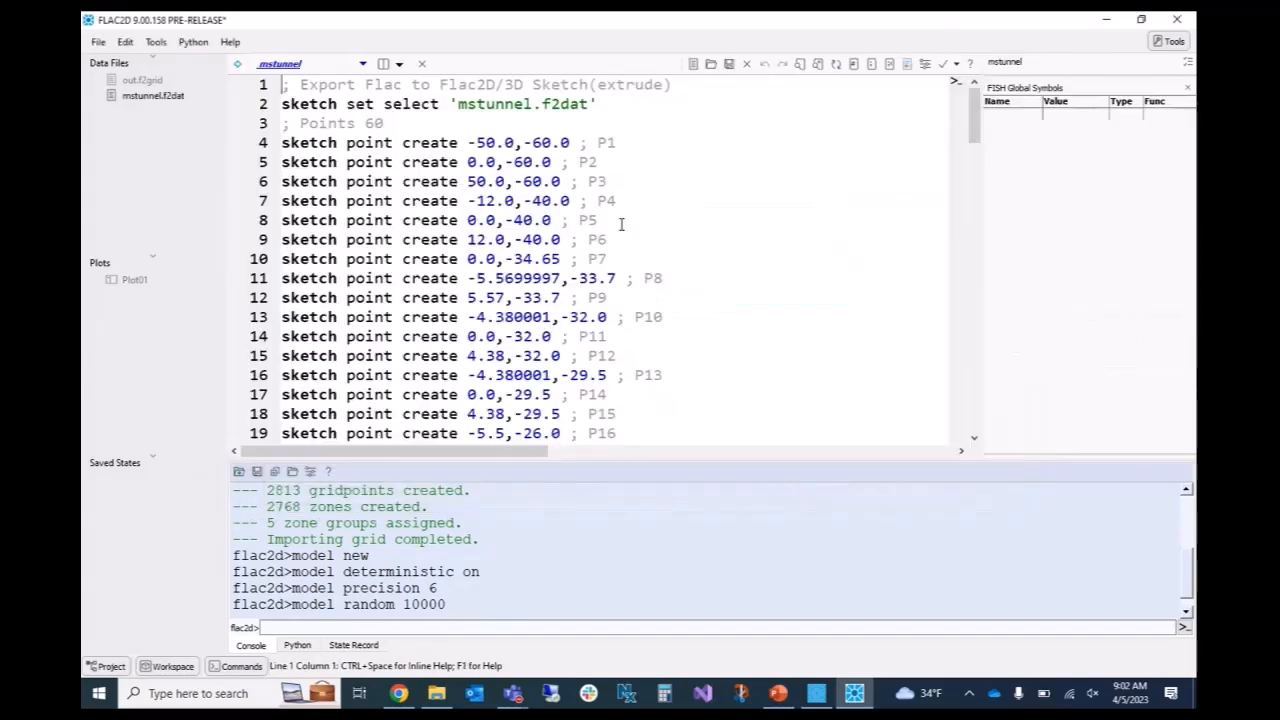
Review the sketch commands in mstunnel.f2dat and execute the data file to generate the zones.
scroll(452, 123, "down", 3)
scroll(452, 123, "down", 20)
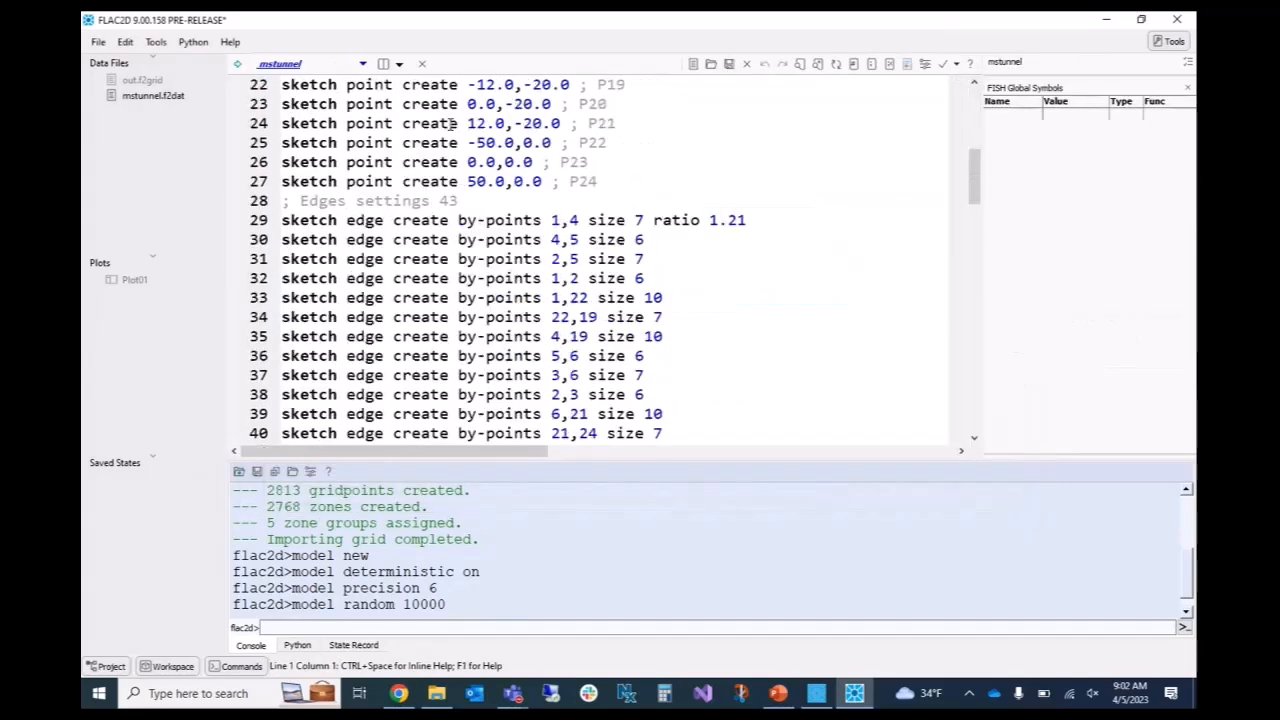
scroll(452, 123, "down", 7)
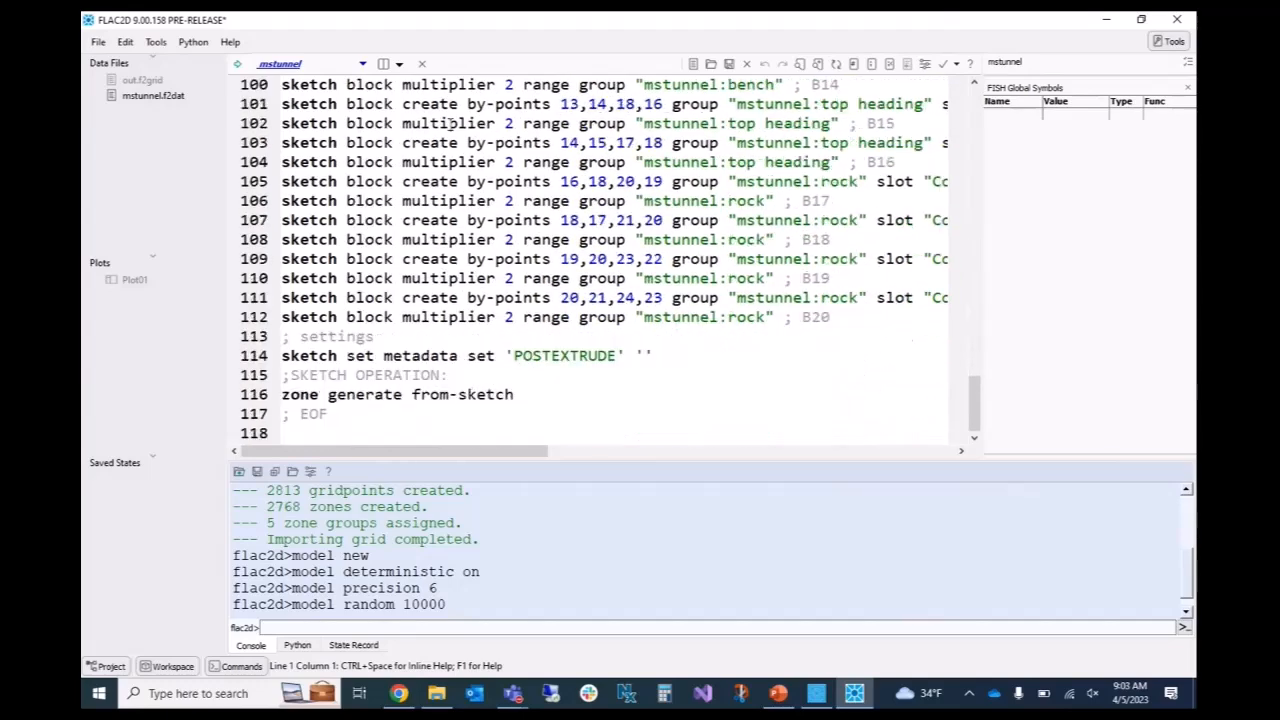
scroll(452, 123, "up", 18)
scroll(452, 123, "up", 5)
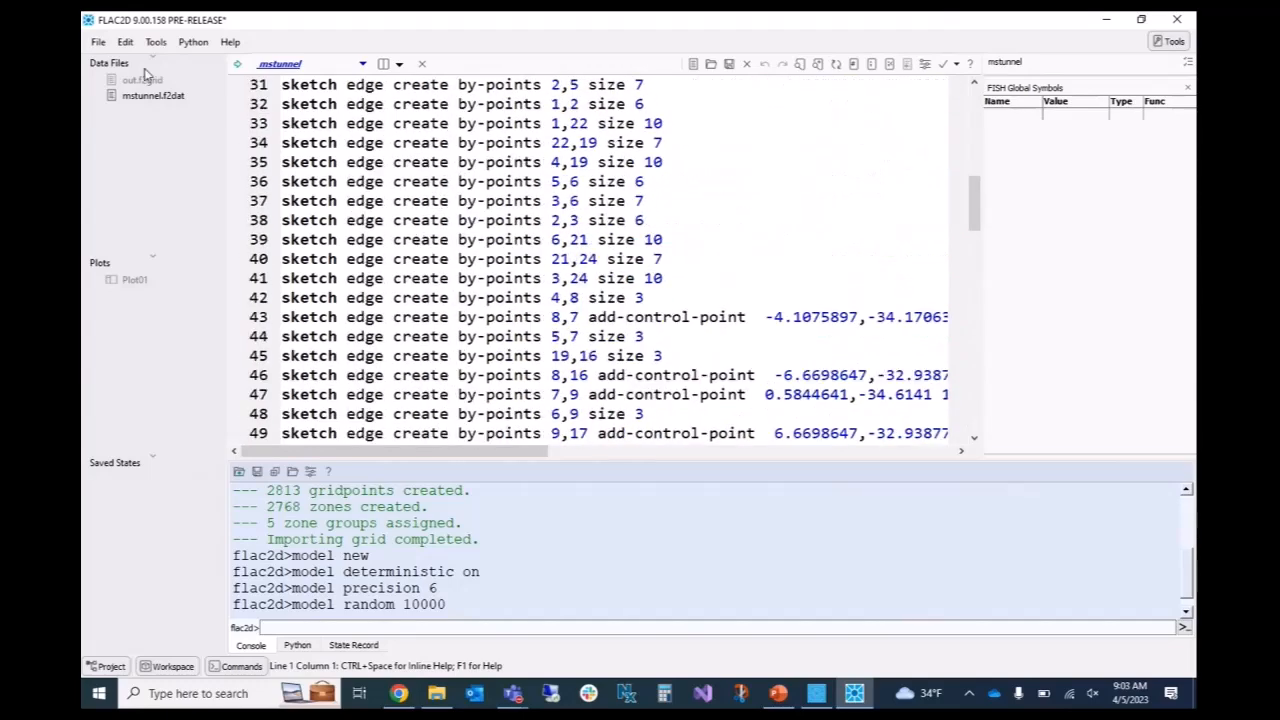
left_click(237, 64)
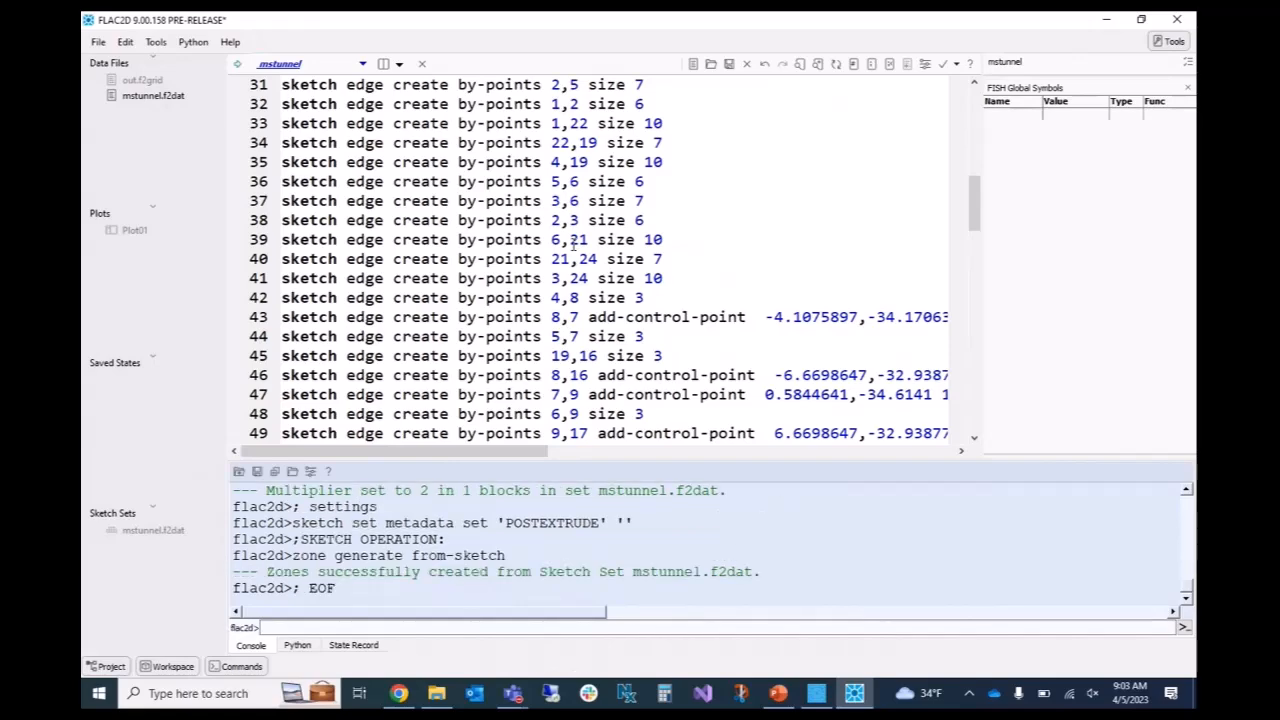
Show Plot01 and inspect the zone groups of the tunnel mesh generated from the sketch.
double_click(150, 236)
scroll(688, 275, "down", 2)
scroll(688, 275, "up", 3)
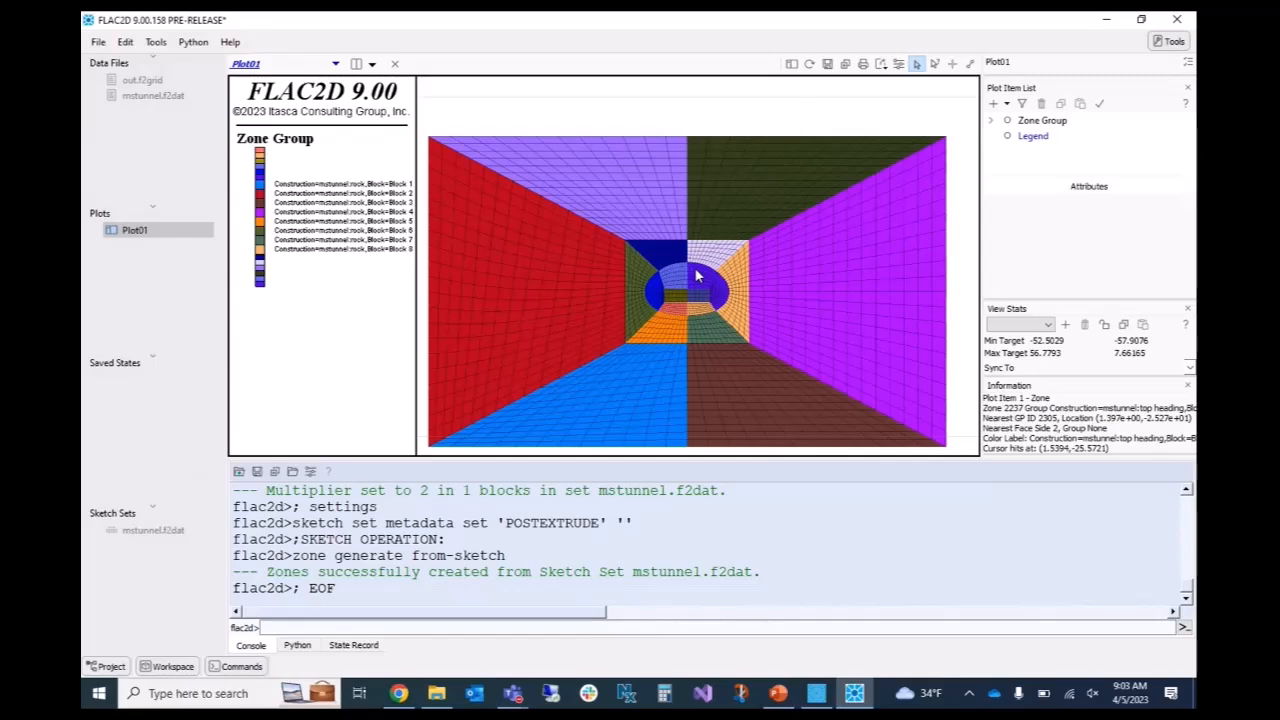
scroll(698, 270, "up", 2)
scroll(703, 250, "down", 3)
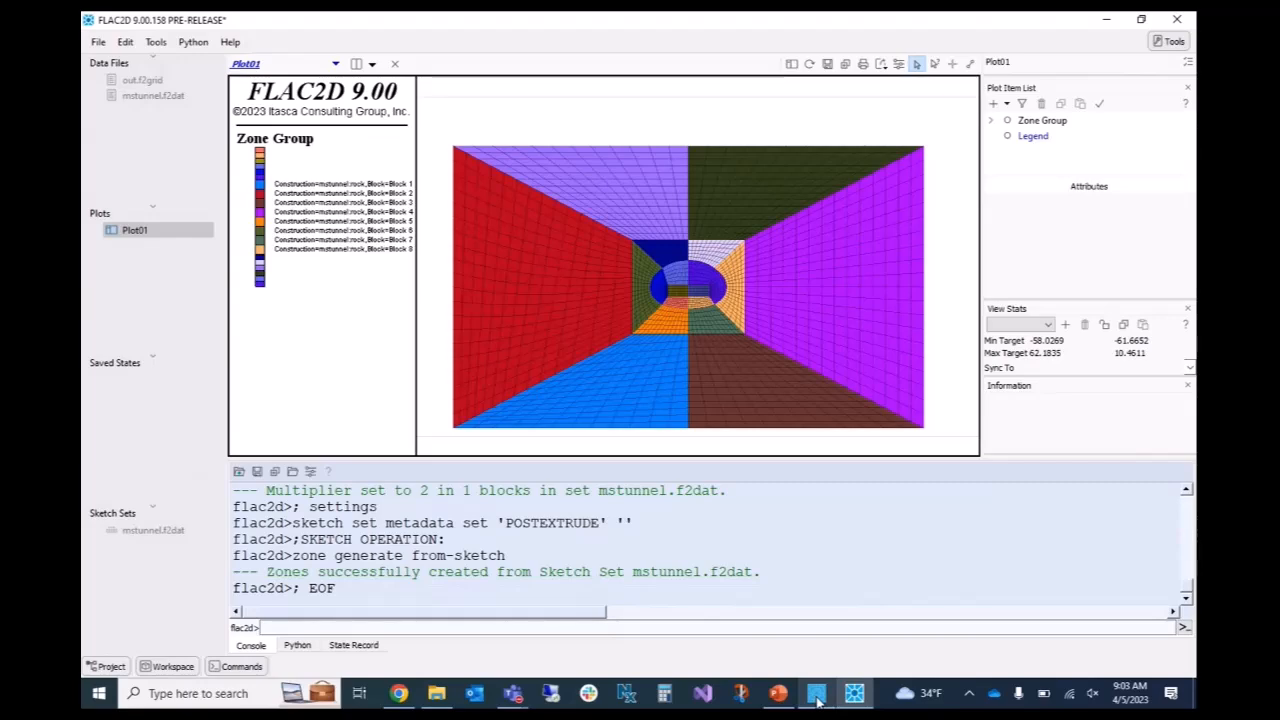
Switch to the FLAC to FLAC2D presentation in PowerPoint and display slide 14 on missing features in FLAC2D.
mouse_move(817, 703)
left_click(778, 693)
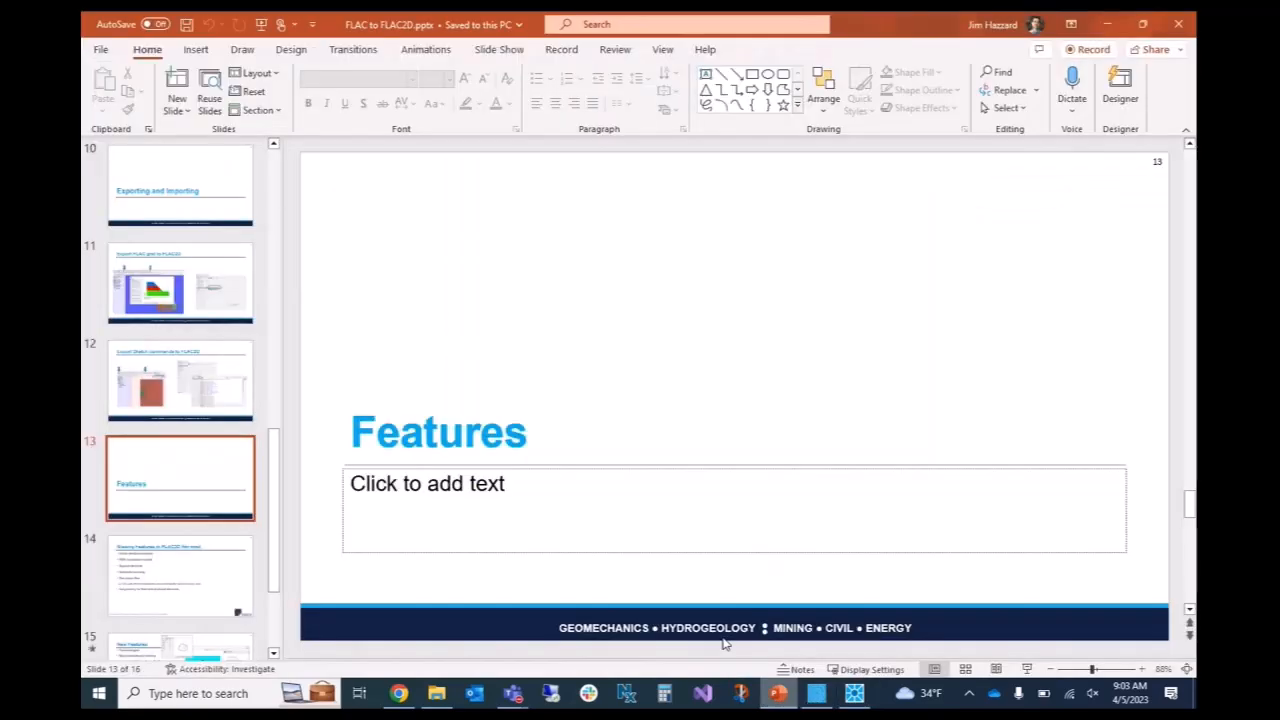
scroll(195, 463, "down", 2)
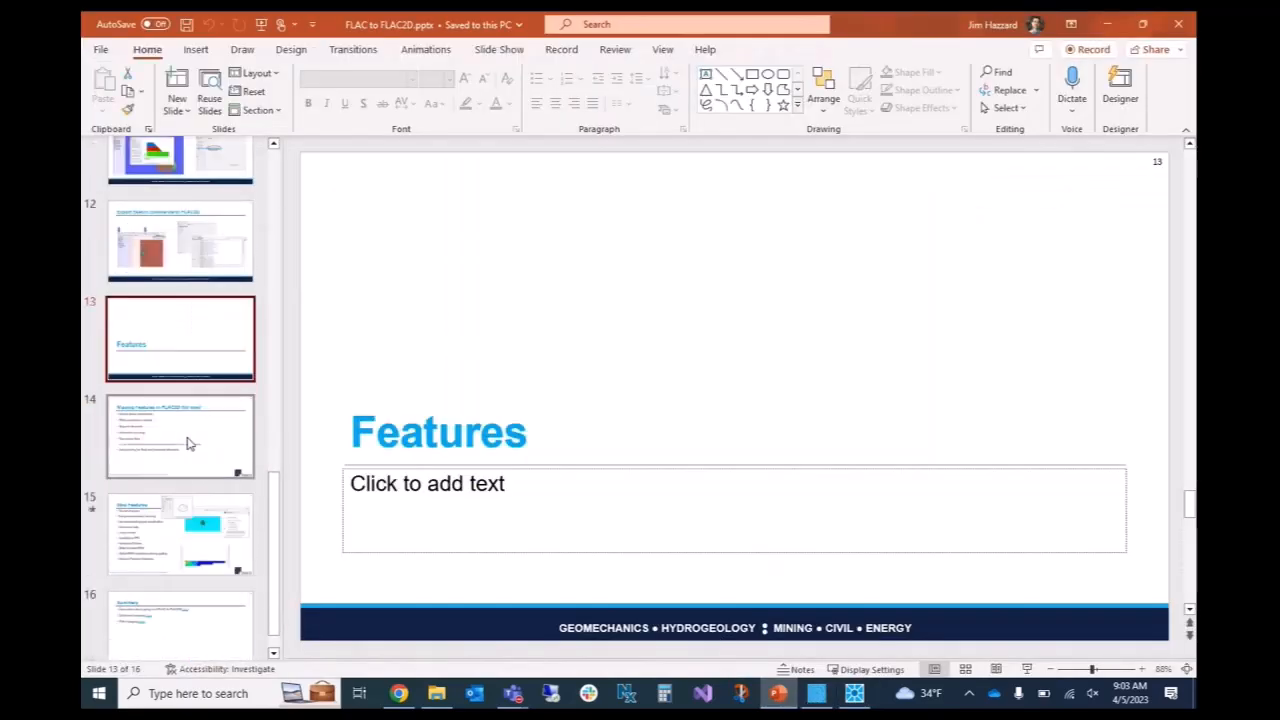
left_click(190, 443)
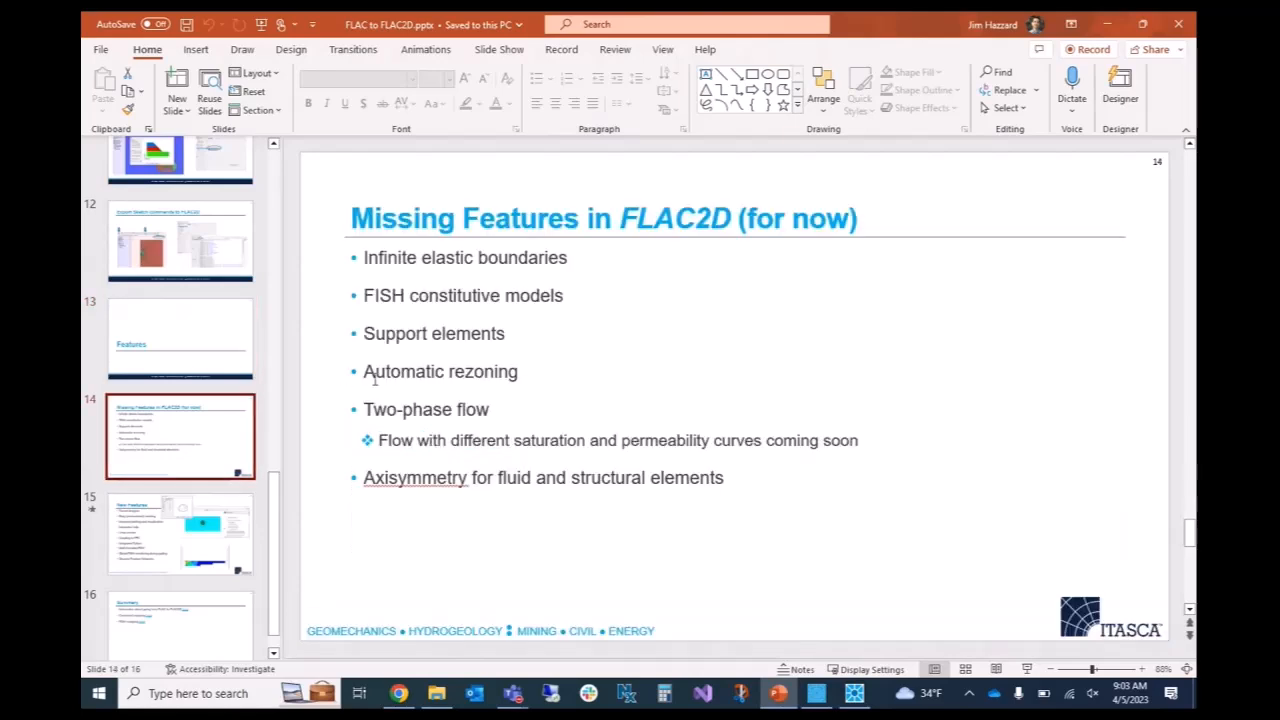
key("Page_Down")
key("Page_Up")
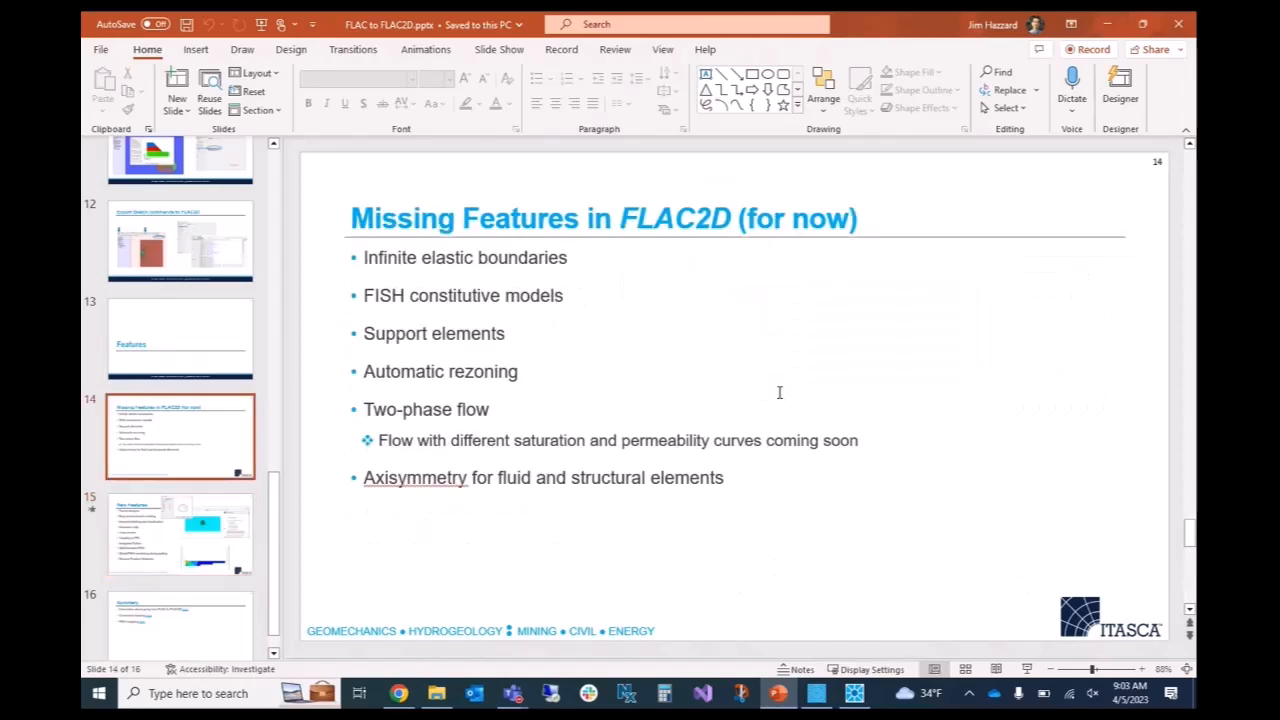